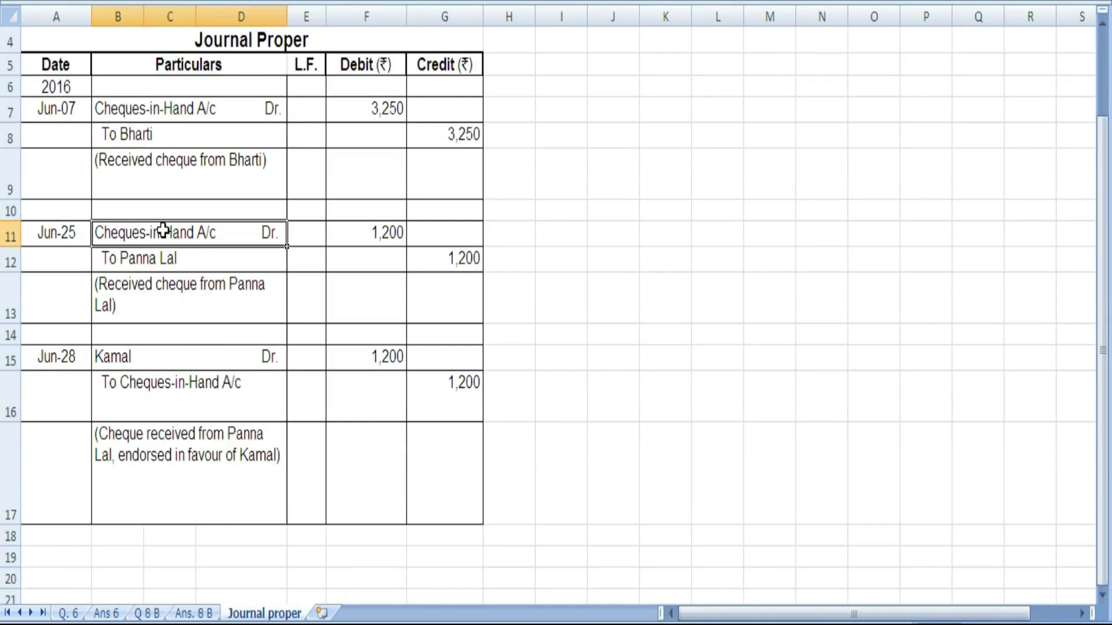
{"action": "left_click", "coordinate": [169, 258]}
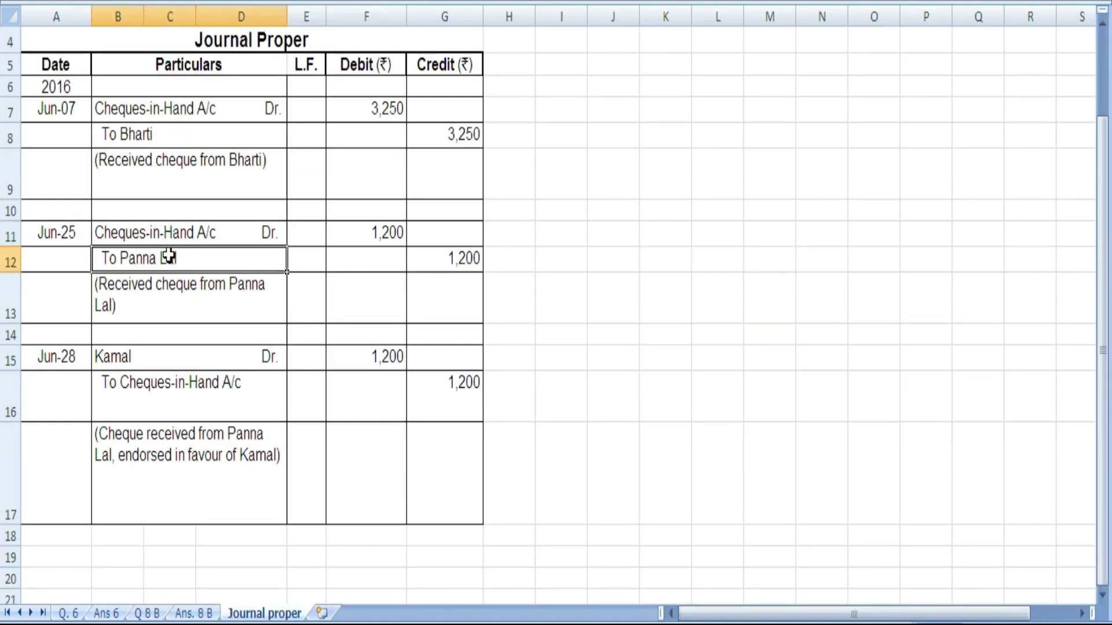
{"action": "left_click", "coordinate": [173, 234]}
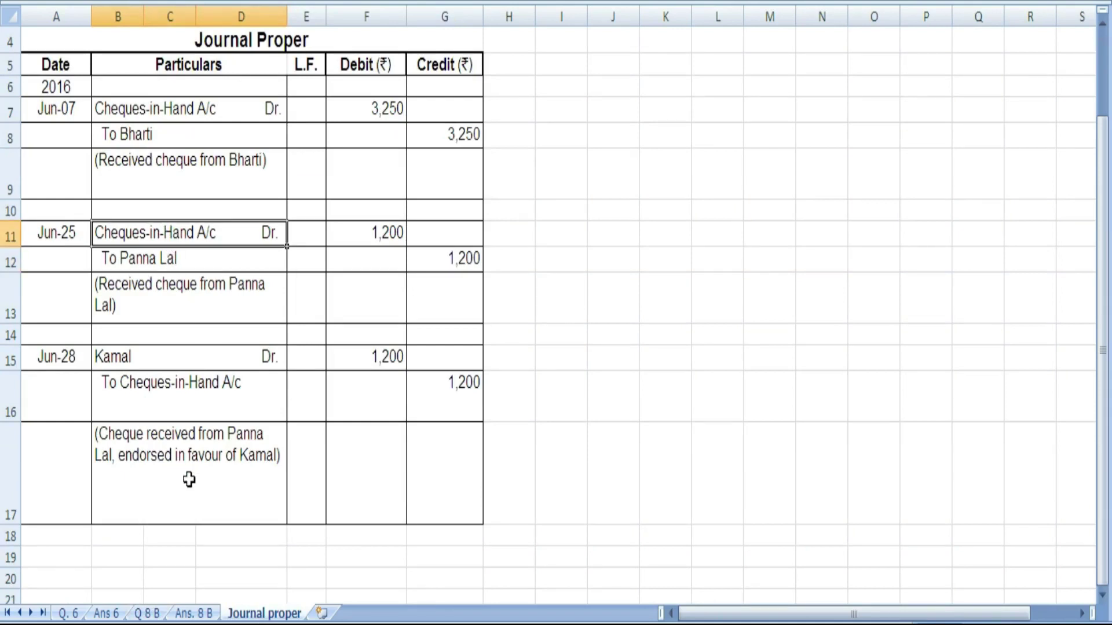
{"action": "left_click", "coordinate": [144, 614]}
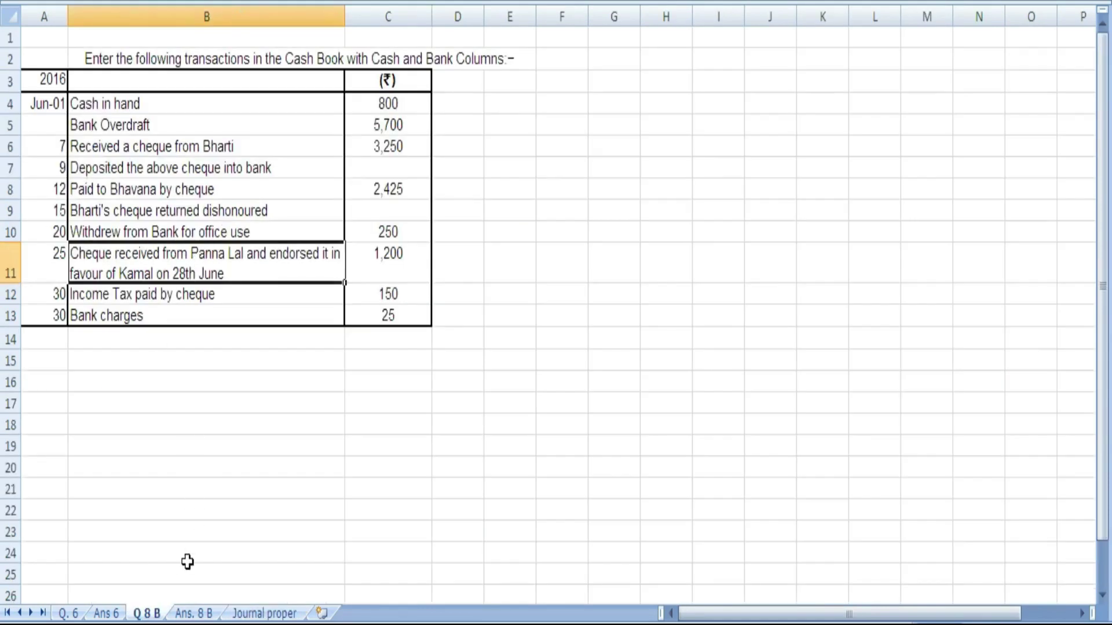
{"action": "left_click", "coordinate": [196, 614]}
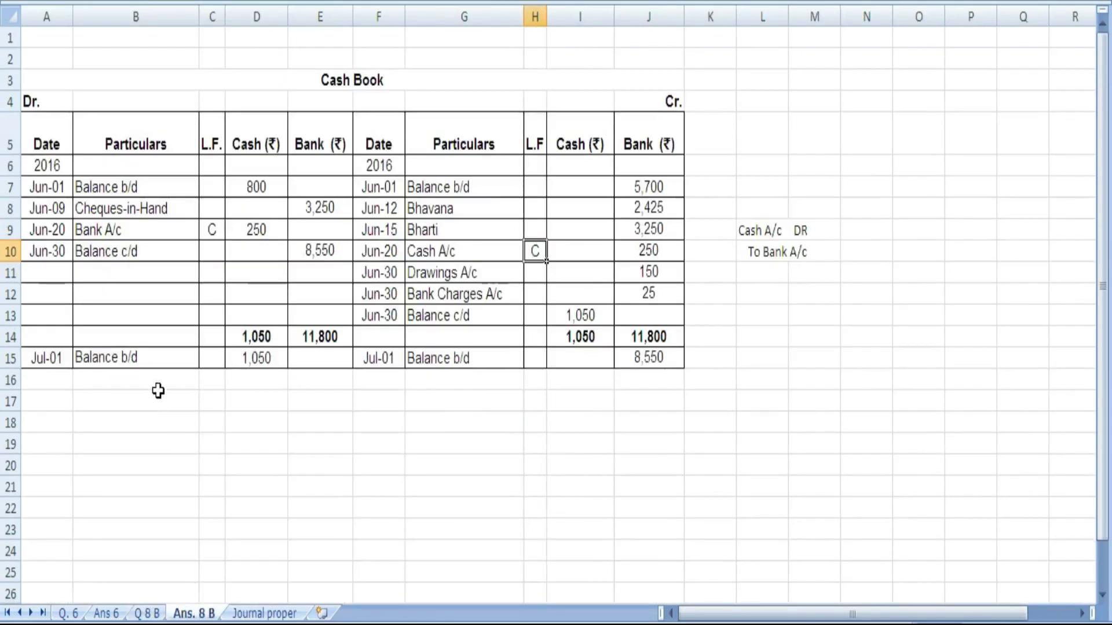
{"action": "left_click", "coordinate": [262, 613]}
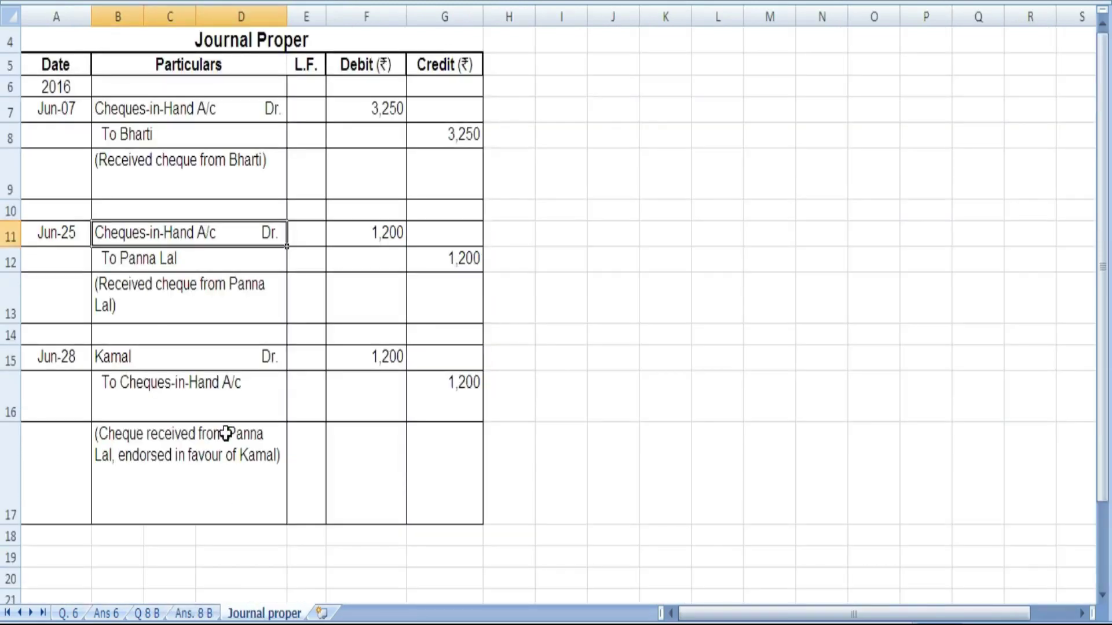
{"action": "left_click", "coordinate": [74, 360]}
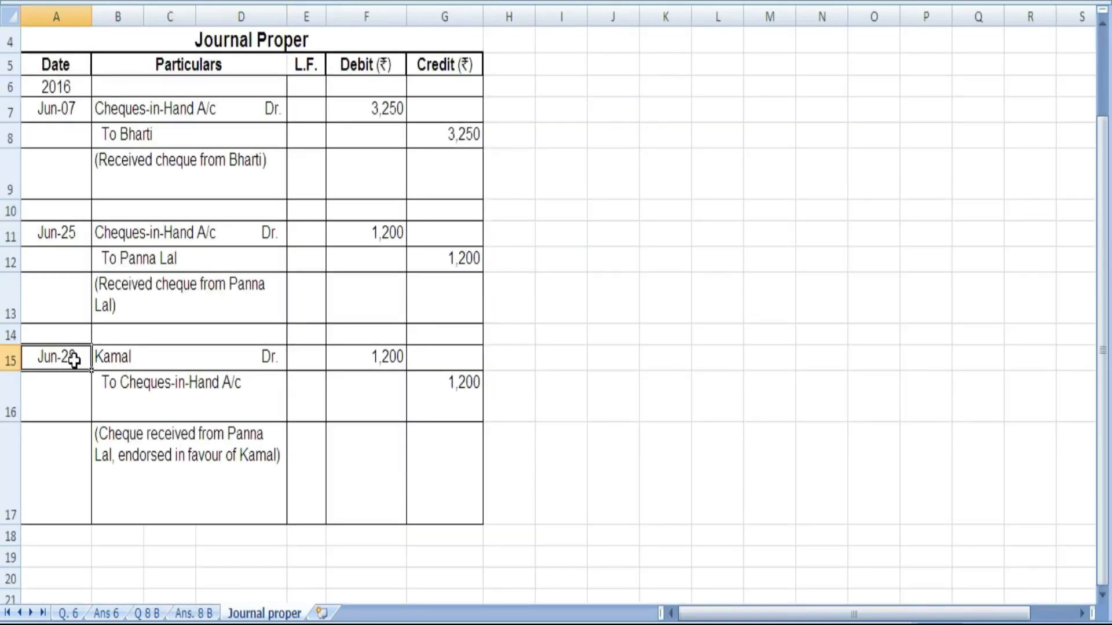
{"action": "left_click", "coordinate": [130, 361]}
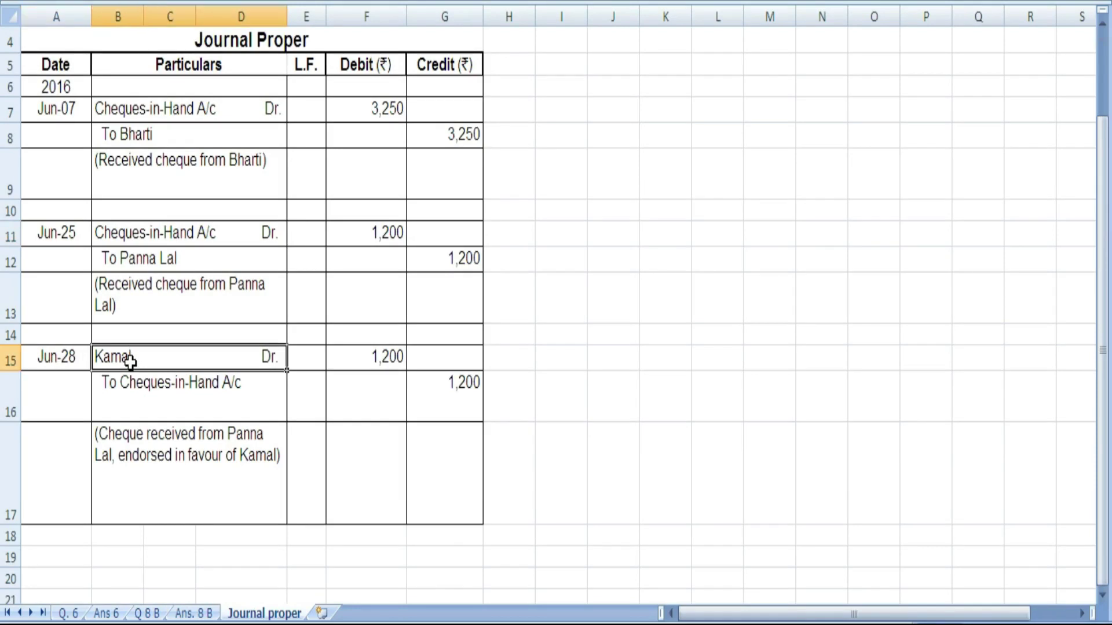
{"action": "left_click", "coordinate": [200, 403]}
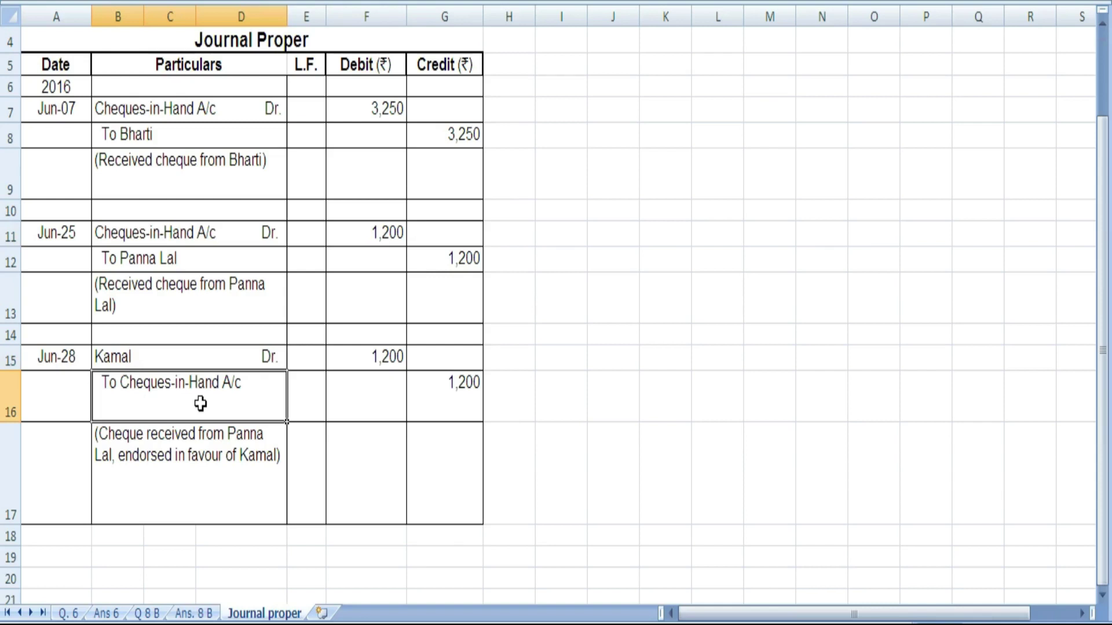
{"action": "left_click", "coordinate": [170, 232]}
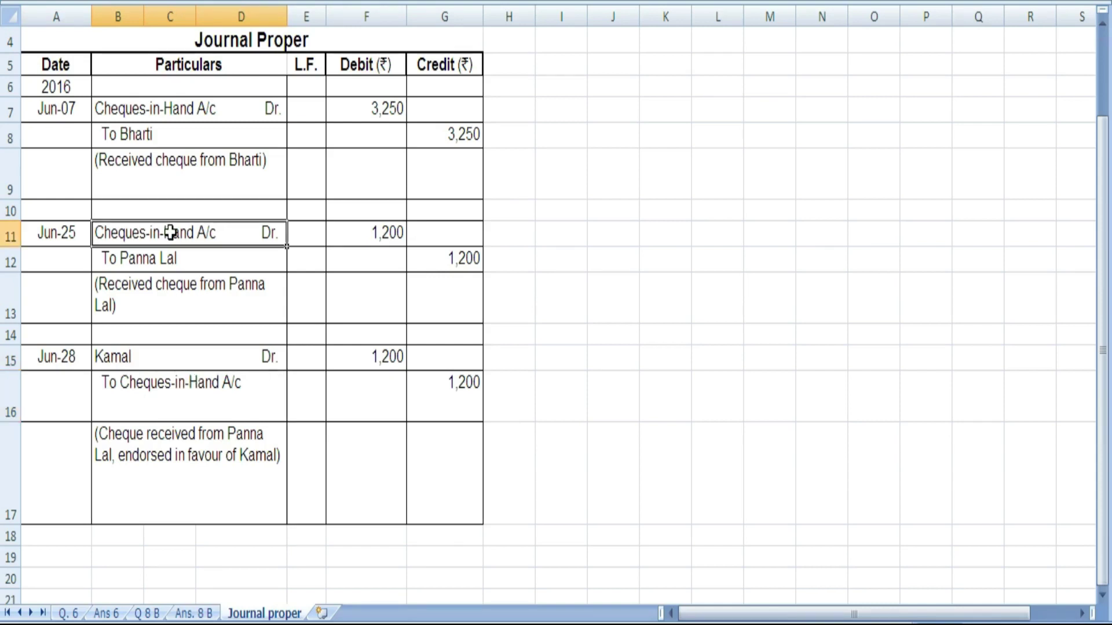
{"action": "left_click", "coordinate": [184, 259]}
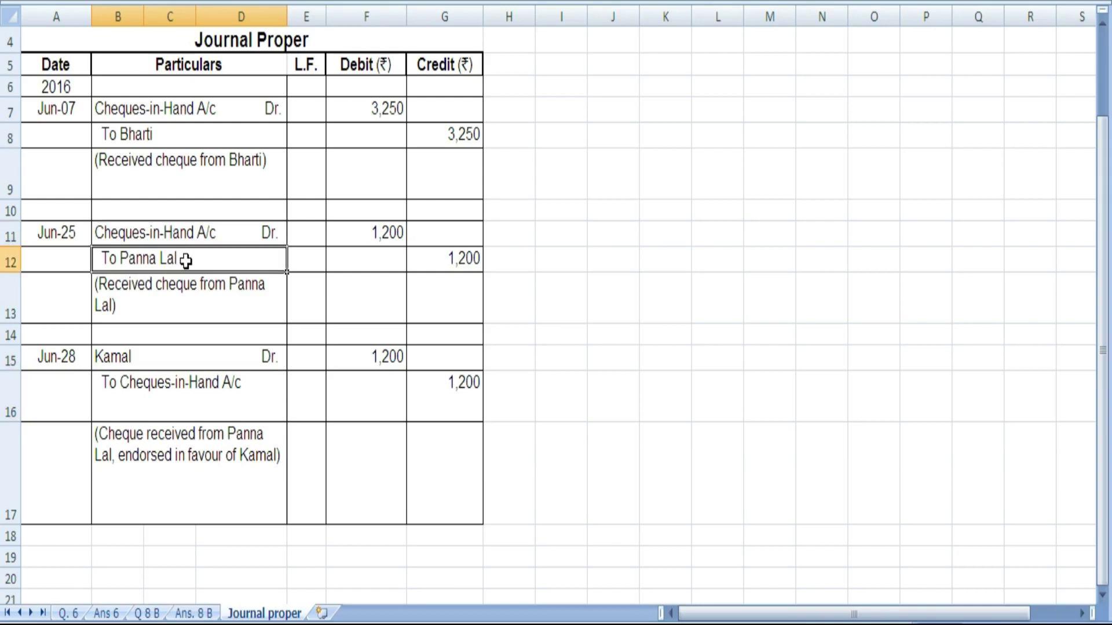
{"action": "left_click", "coordinate": [88, 355]}
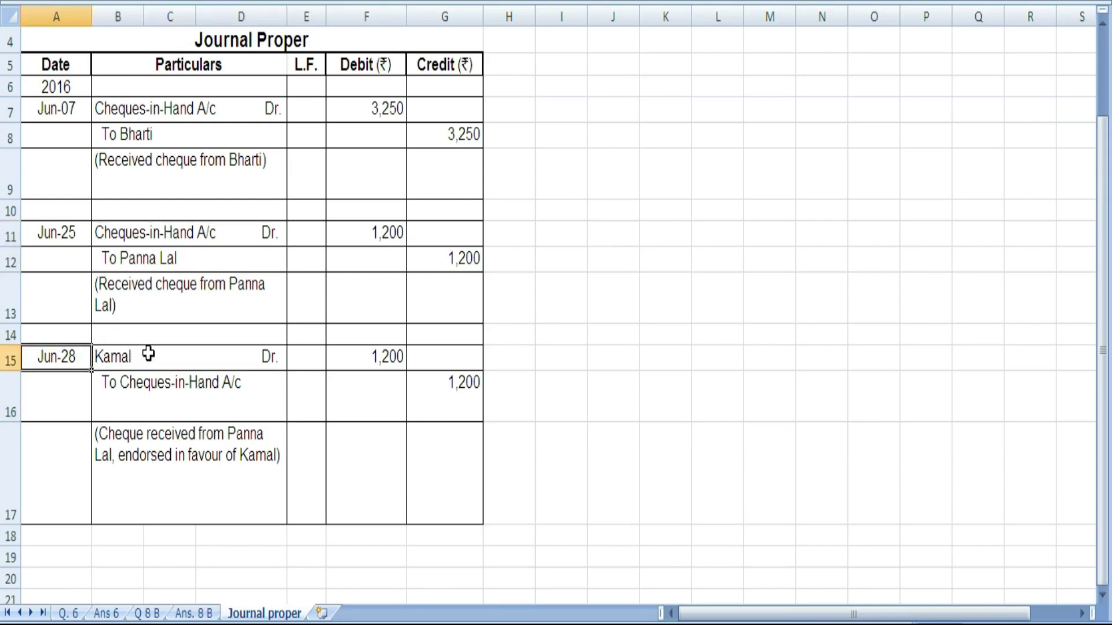
{"action": "left_click_drag", "start_coordinate": [149, 354], "coordinate": [166, 413]}
{"action": "left_click", "coordinate": [168, 404]}
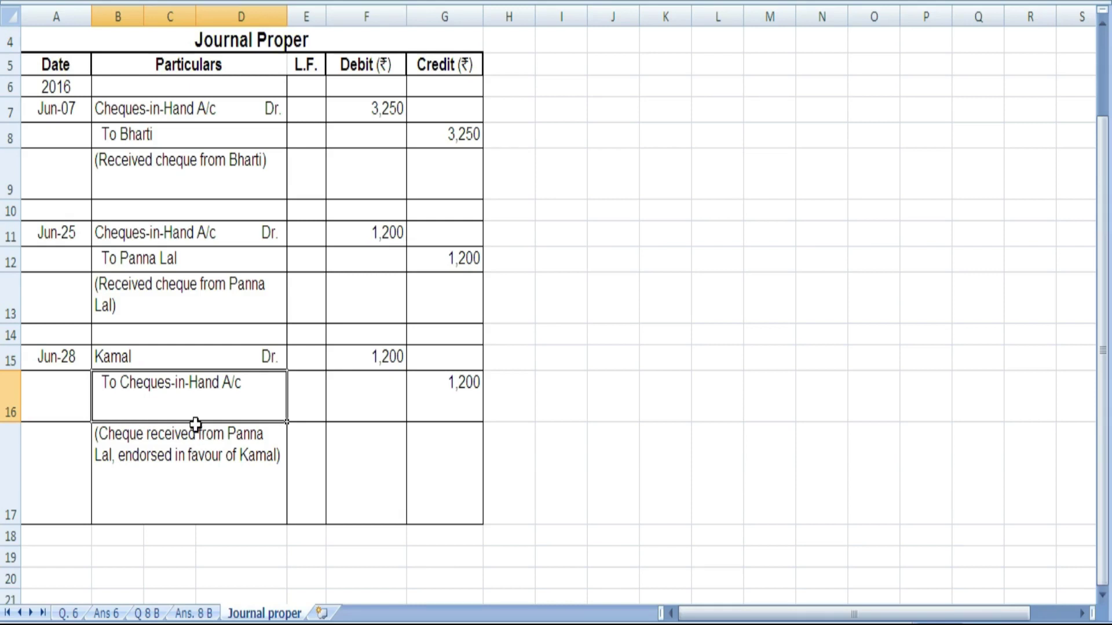
- Compare the Q 8 B income tax cheque with the Drawings A/c 150 entry in Ans. 8 B
{"action": "left_click", "coordinate": [148, 613]}
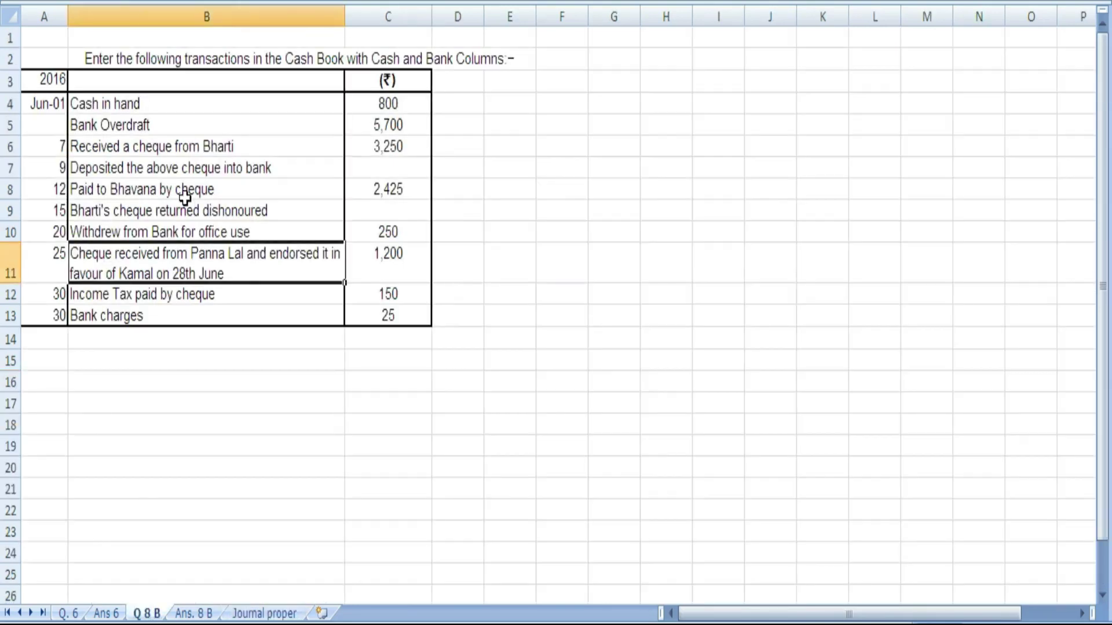
{"action": "left_click", "coordinate": [189, 294]}
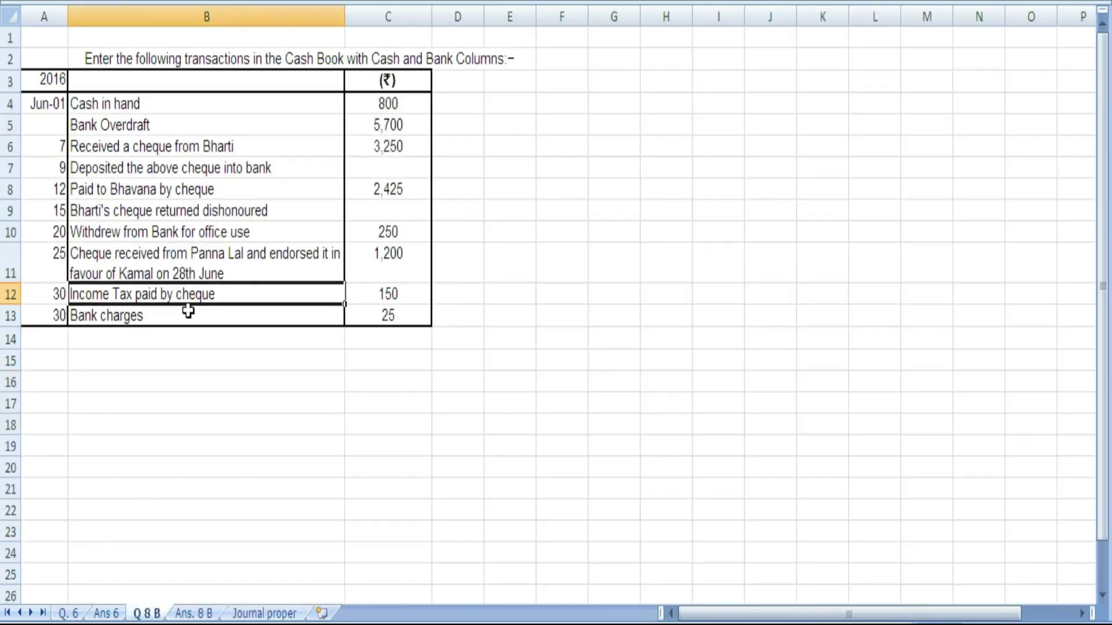
{"action": "left_click", "coordinate": [194, 614]}
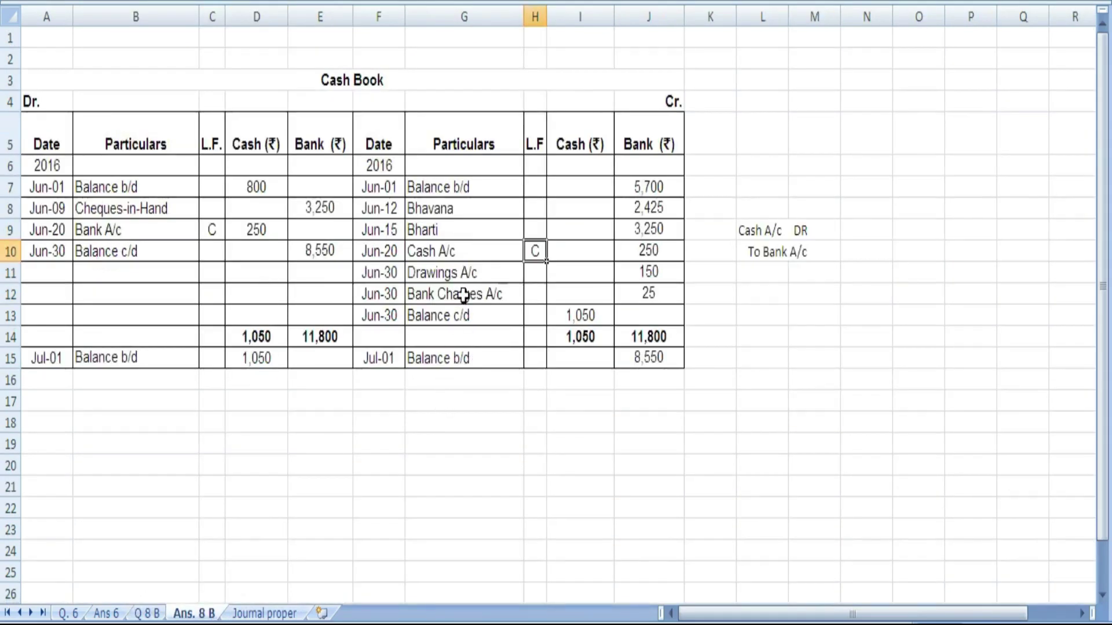
{"action": "left_click", "coordinate": [462, 273]}
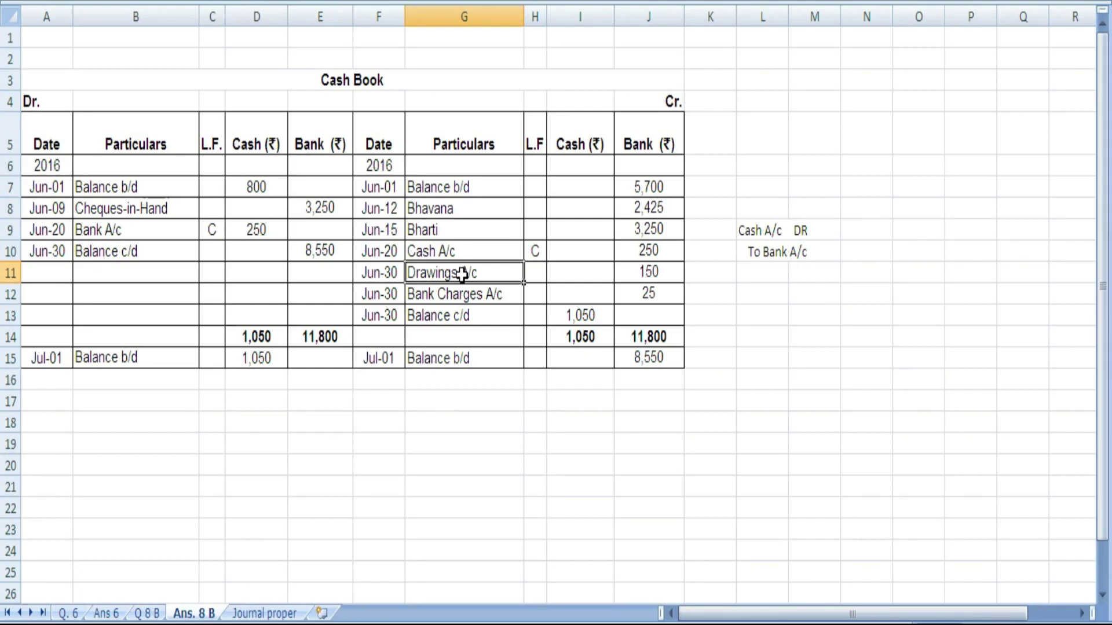
{"action": "left_click", "coordinate": [626, 276]}
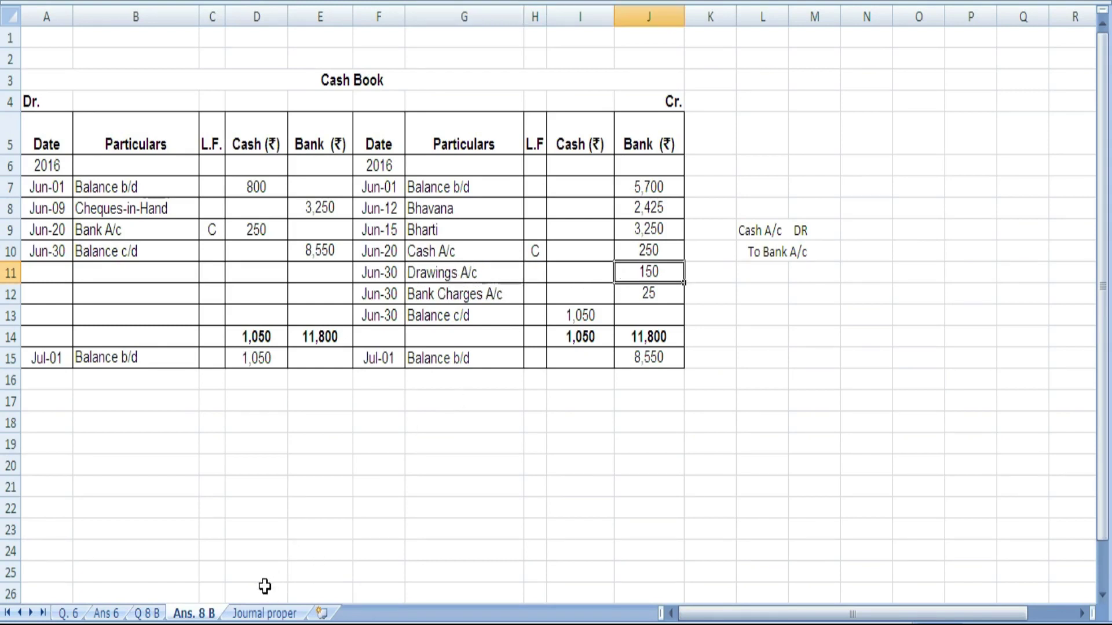
- Check the Bank charges transaction in Q 8 B and Journal proper, then return to Ans. 8 B
{"action": "left_click", "coordinate": [146, 613]}
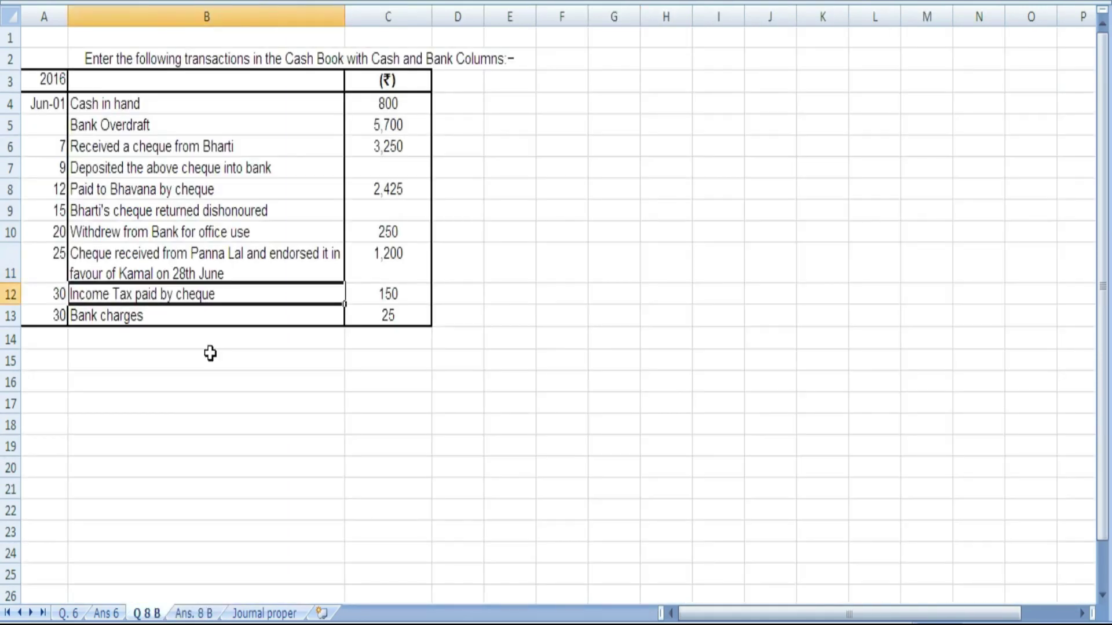
{"action": "left_click", "coordinate": [197, 319]}
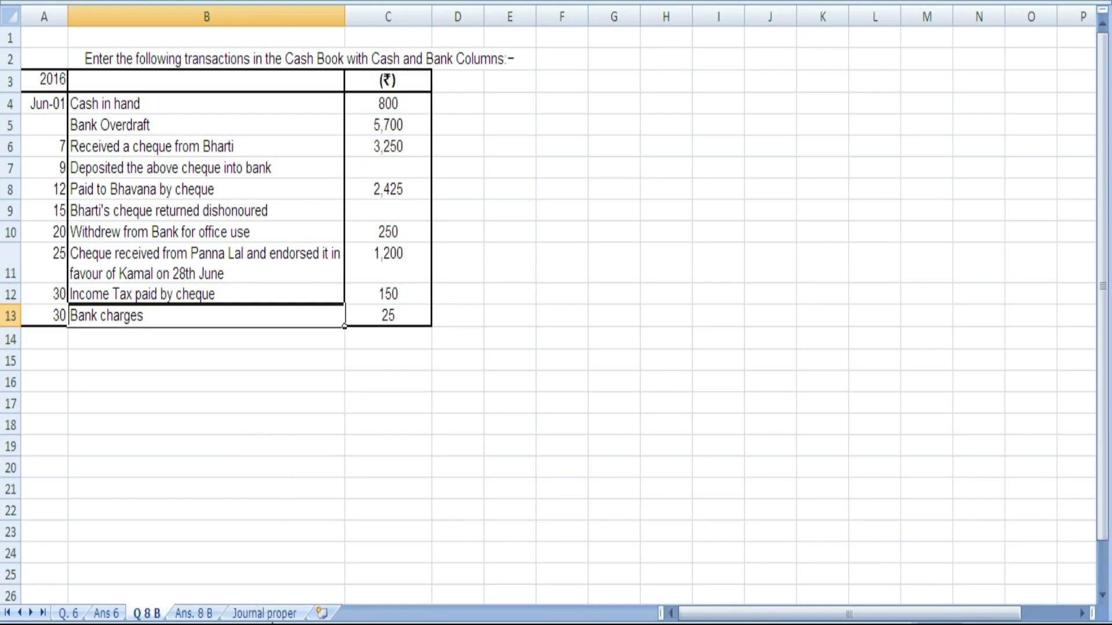
{"action": "left_click", "coordinate": [274, 615]}
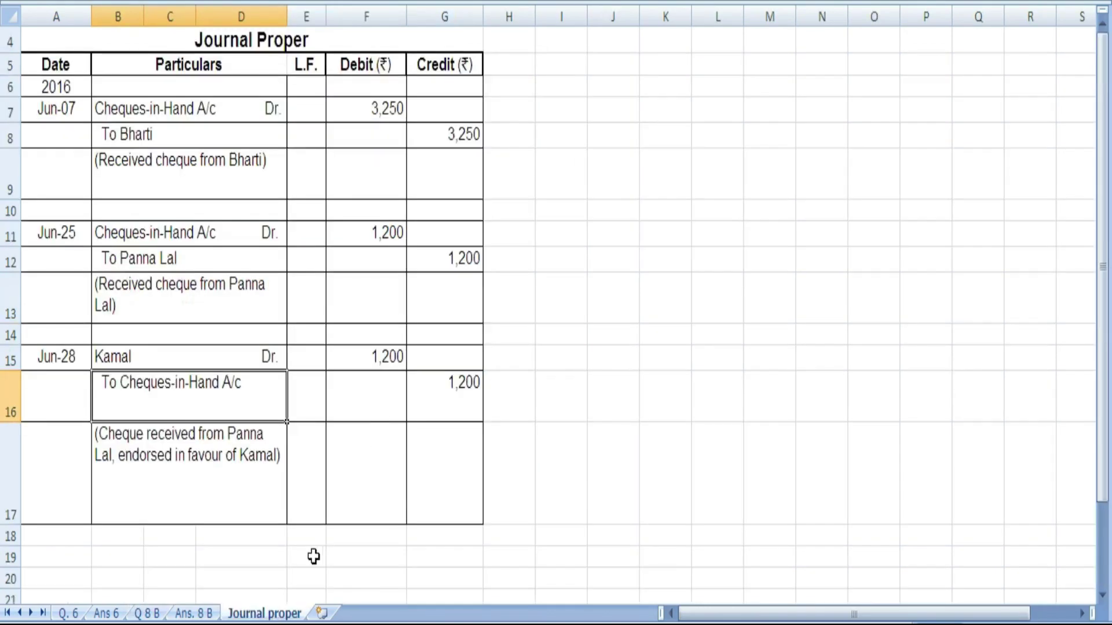
{"action": "left_click", "coordinate": [194, 614]}
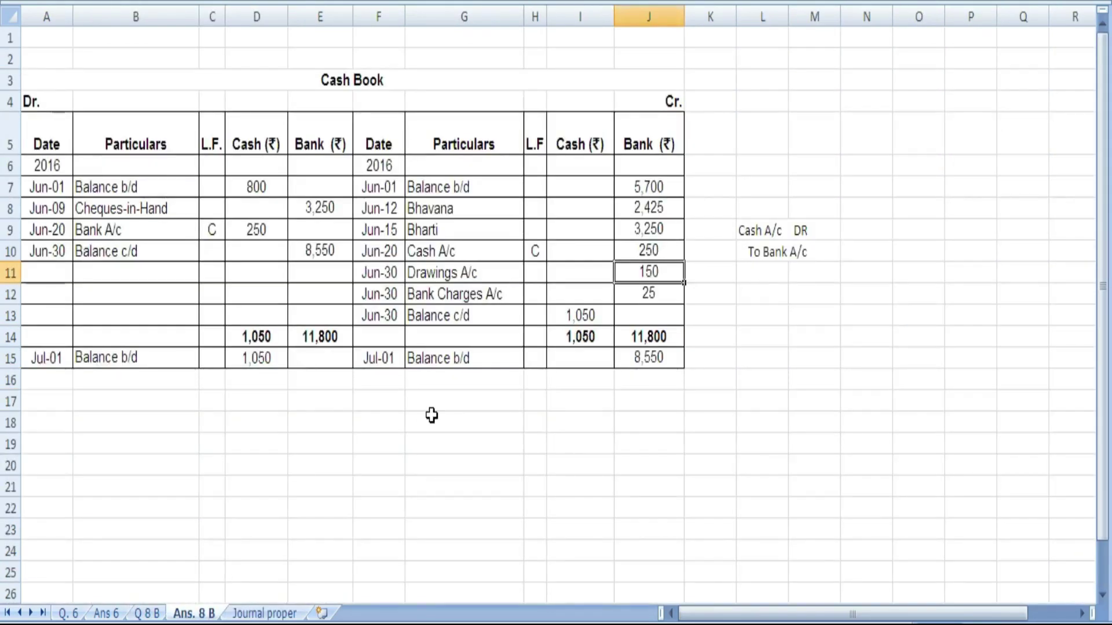
- Check the credit side's Jun-30 Bank Charges 25 and cash Balance c/d against the 1,050 total, selecting D13
{"action": "left_click", "coordinate": [396, 298]}
{"action": "left_click", "coordinate": [454, 312]}
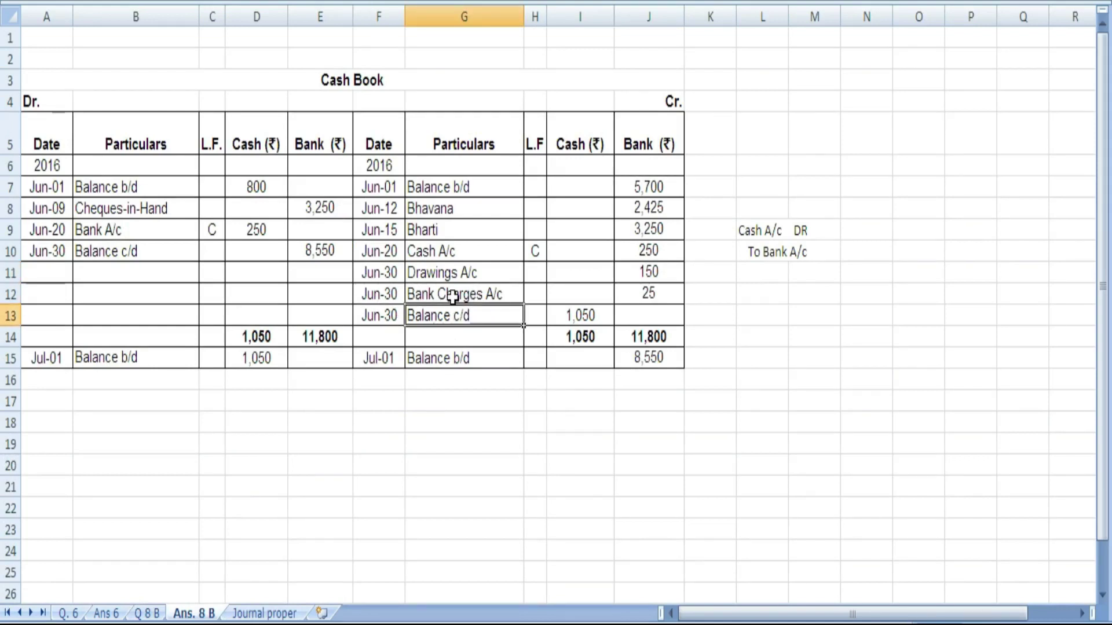
{"action": "left_click", "coordinate": [453, 297]}
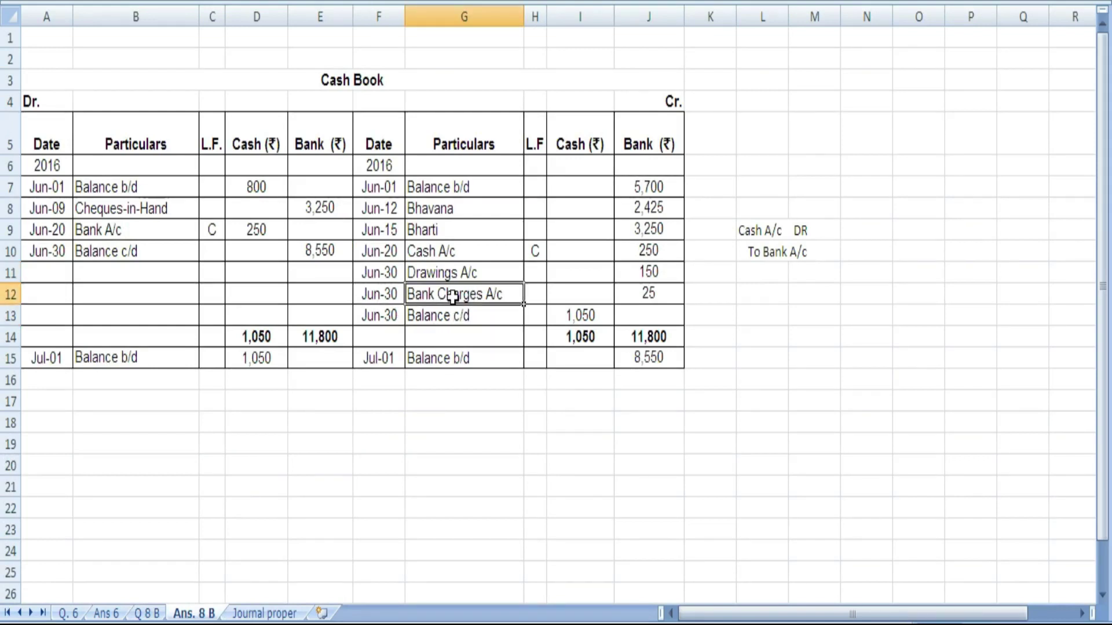
{"action": "left_click", "coordinate": [632, 293]}
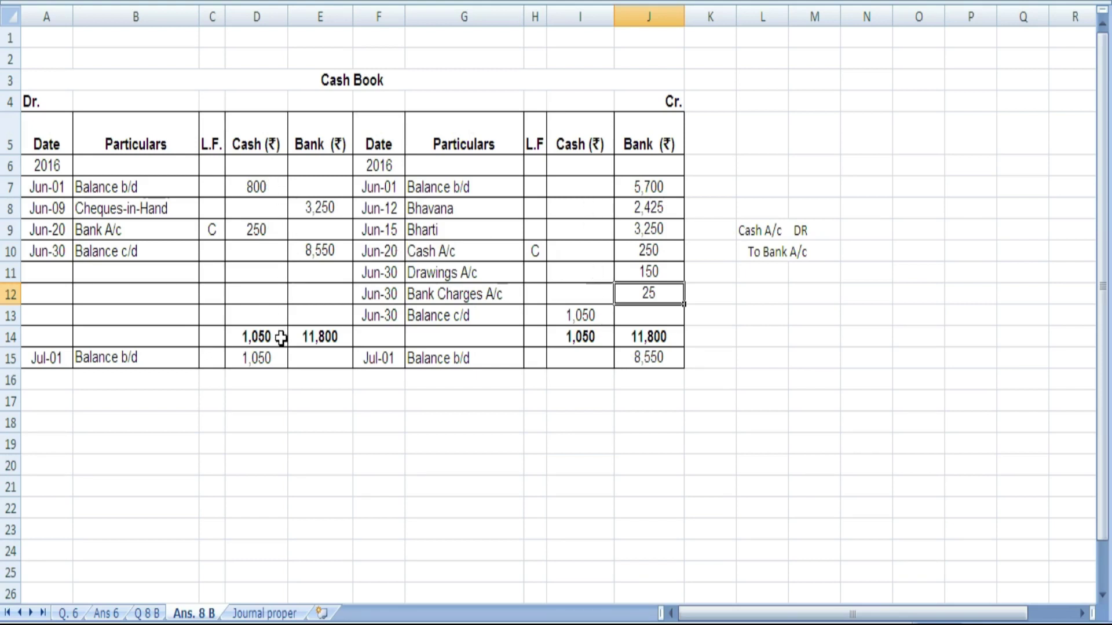
{"action": "left_click", "coordinate": [587, 320]}
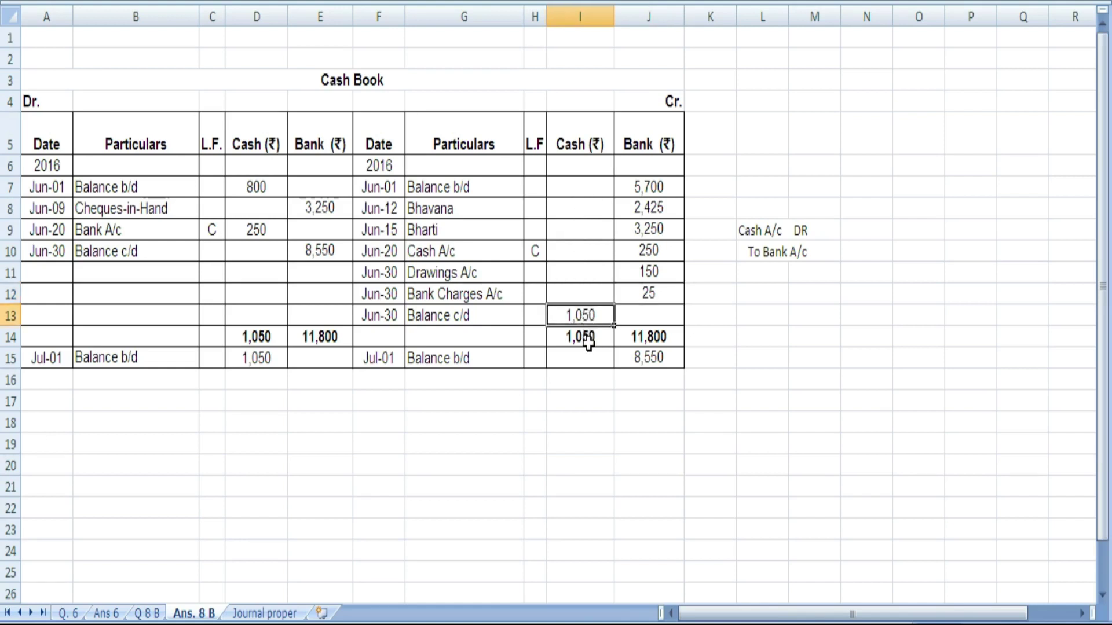
{"action": "left_click", "coordinate": [588, 341]}
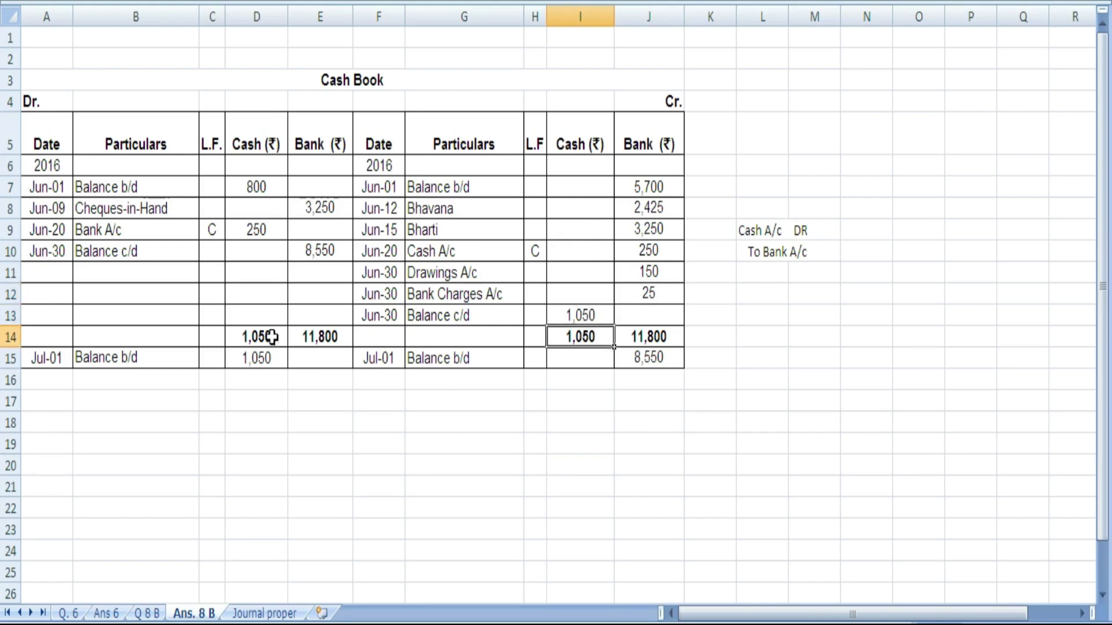
{"action": "left_click", "coordinate": [263, 318]}
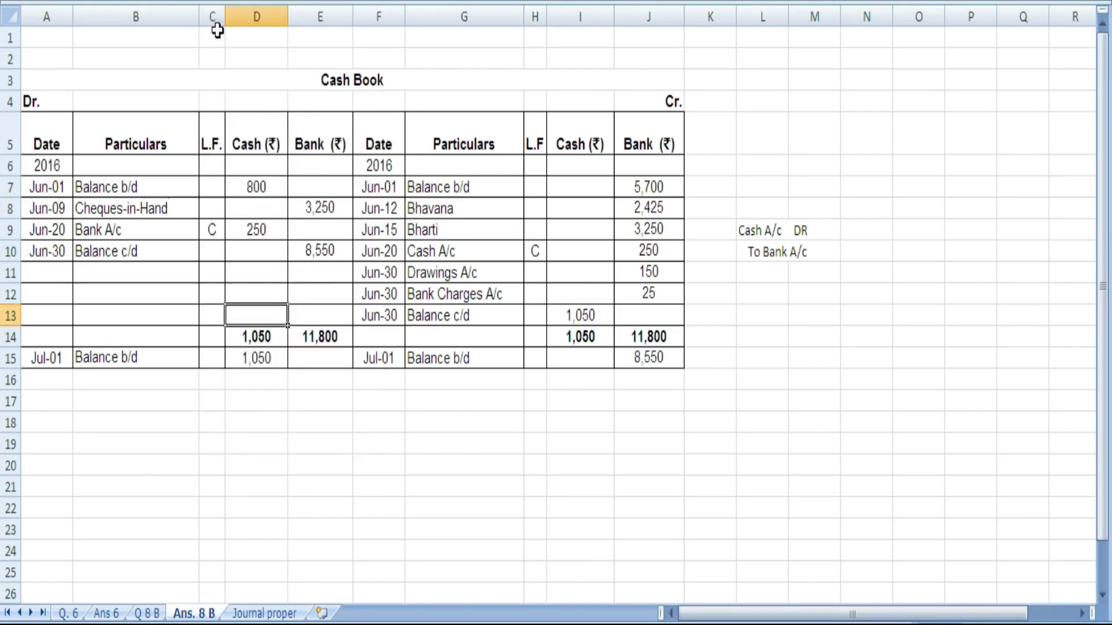
- Apply a Thick Bottom Border to D13:E13 and I13:J13 above the totals
{"action": "left_click", "coordinate": [215, 1]}
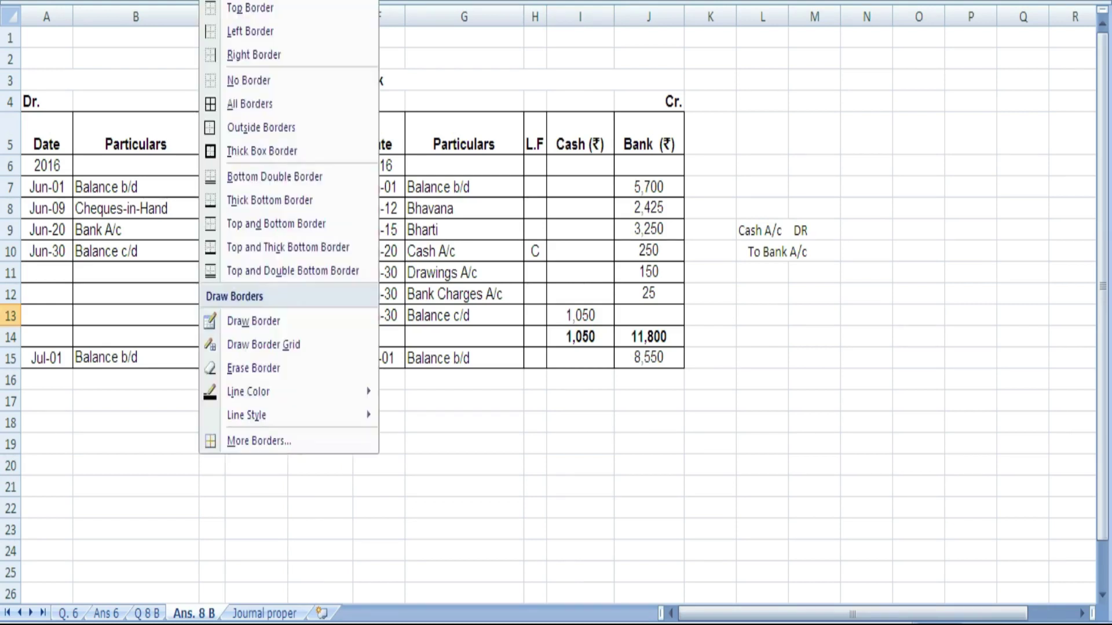
{"action": "left_click", "coordinate": [216, 201]}
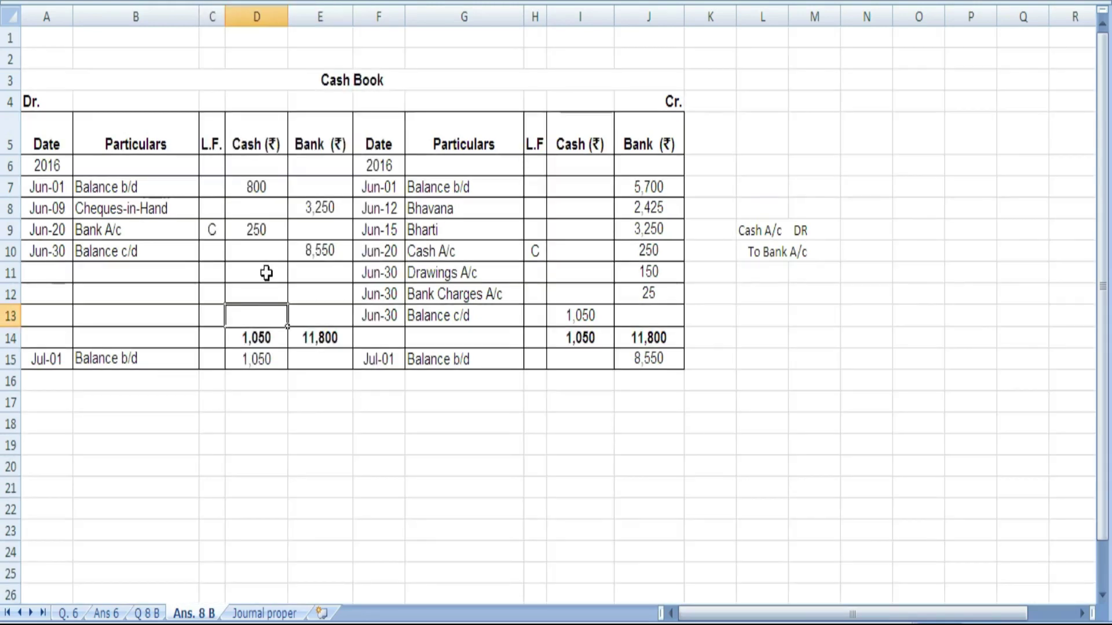
{"action": "key", "text": "shift+Right"}
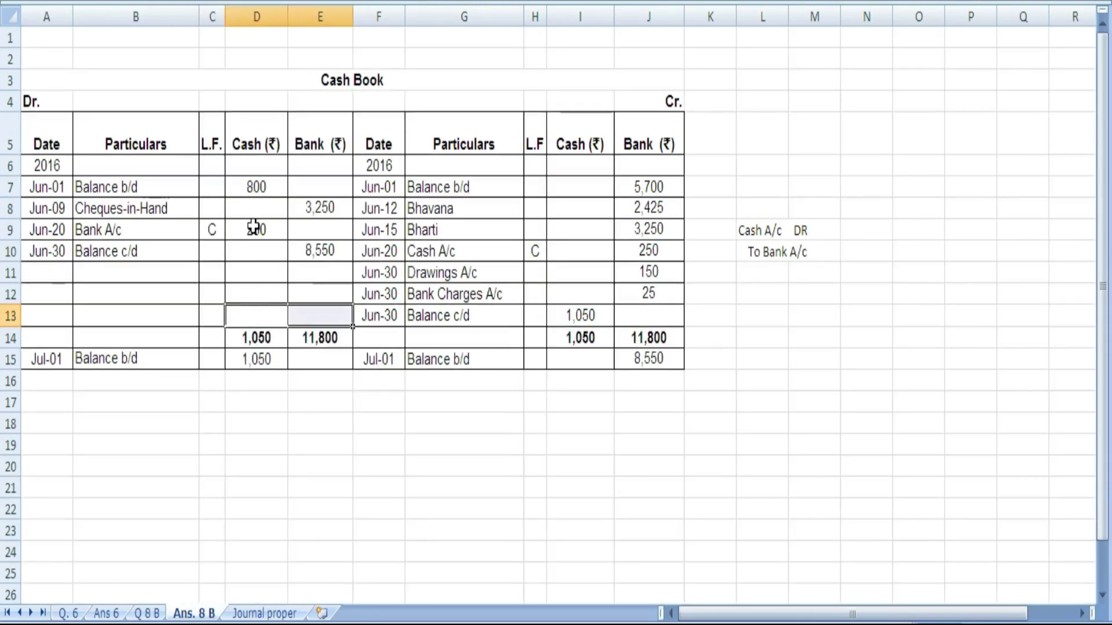
{"action": "left_click", "coordinate": [324, 458]}
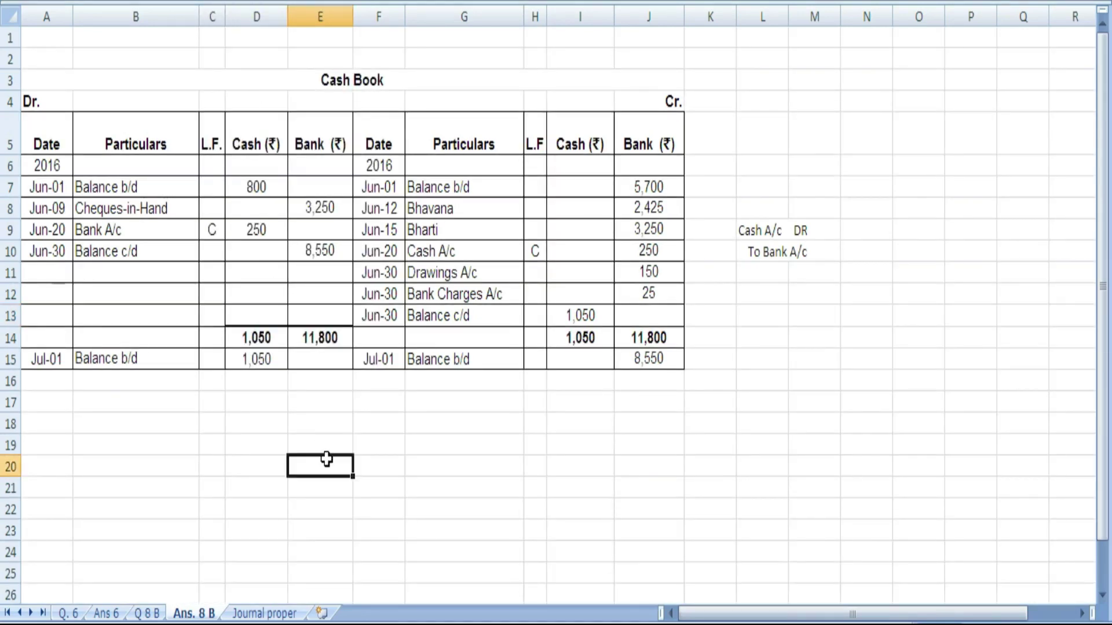
{"action": "left_click", "coordinate": [559, 313]}
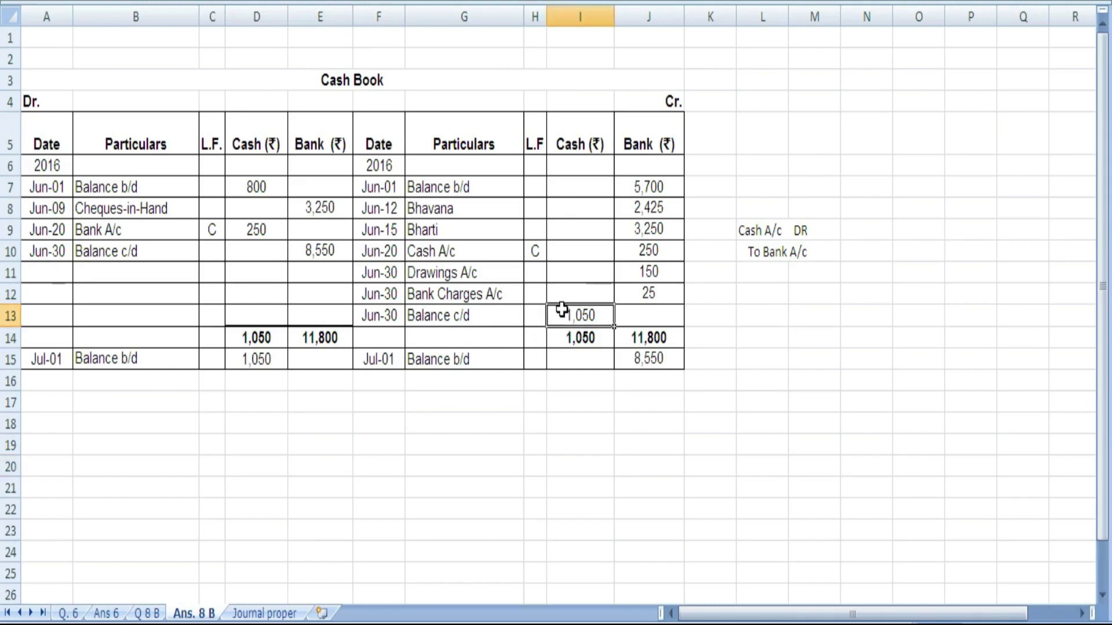
{"action": "key", "text": "shift+Right"}
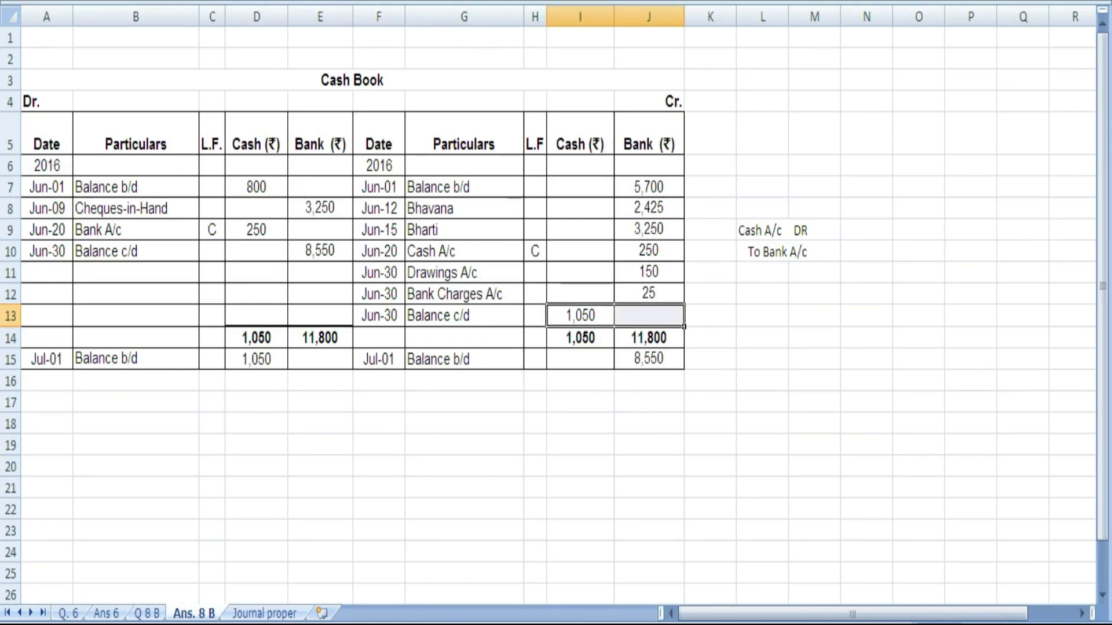
{"action": "left_click", "coordinate": [345, 444]}
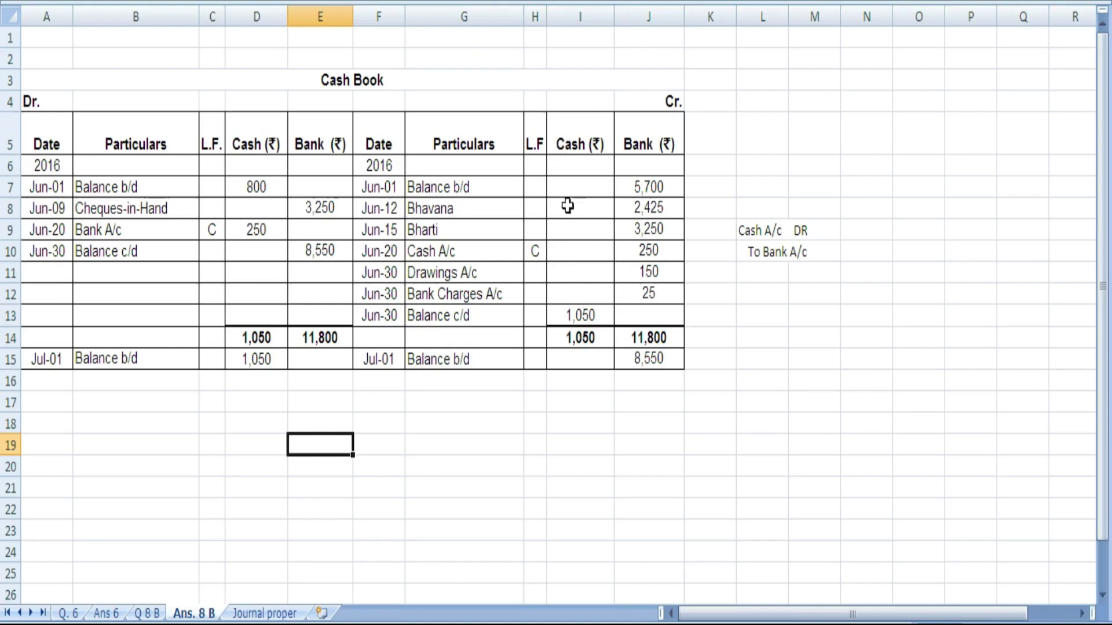
- Give the debit totals 1,050 and 11,800 a Bottom Double Border, then select the credit totals
{"action": "left_click", "coordinate": [577, 340]}
{"action": "left_click", "coordinate": [272, 340]}
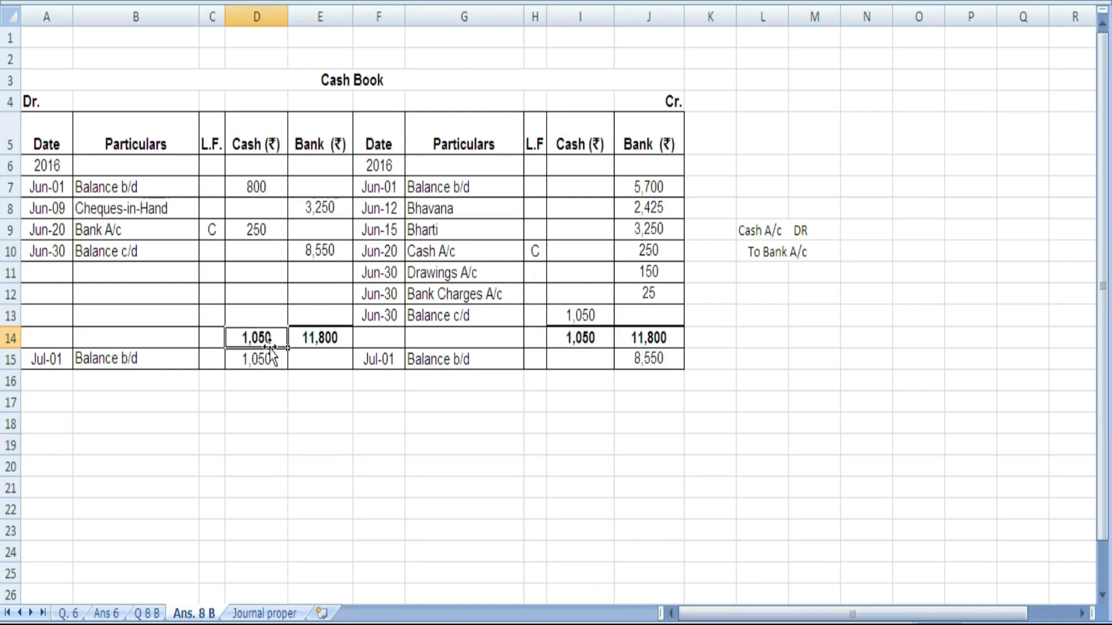
{"action": "key", "text": "shift+Right"}
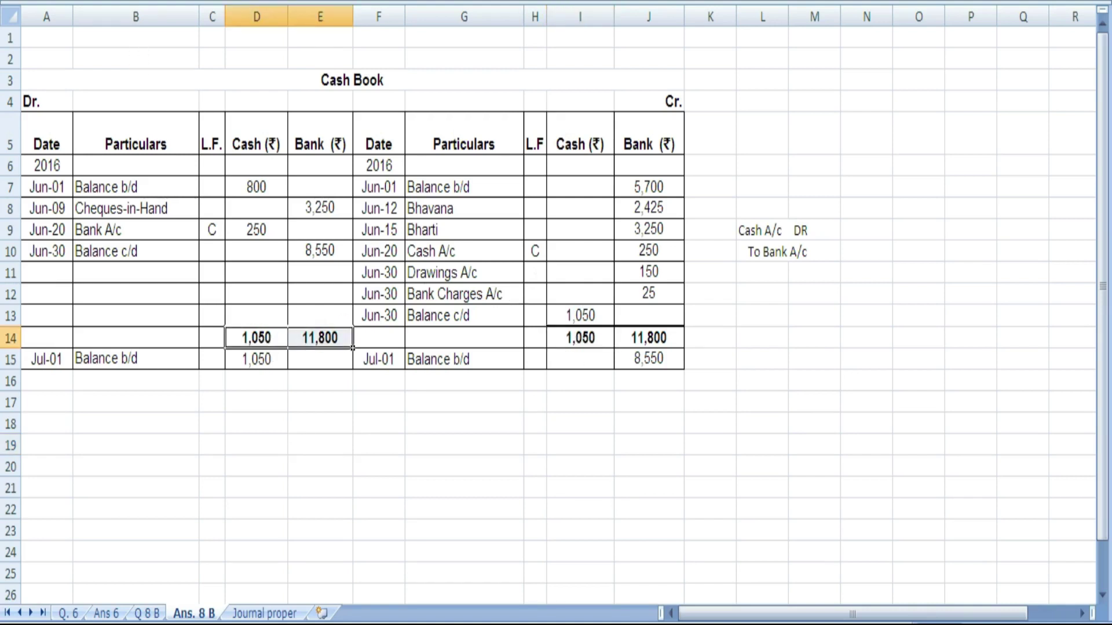
{"action": "left_click", "coordinate": [216, 182]}
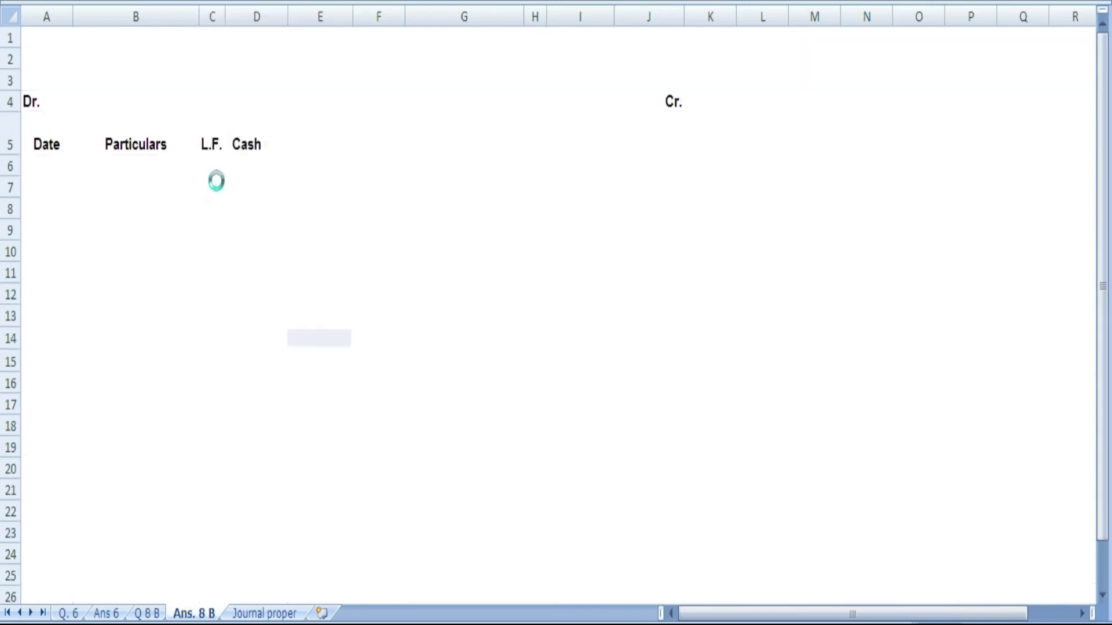
{"action": "left_click", "coordinate": [592, 341]}
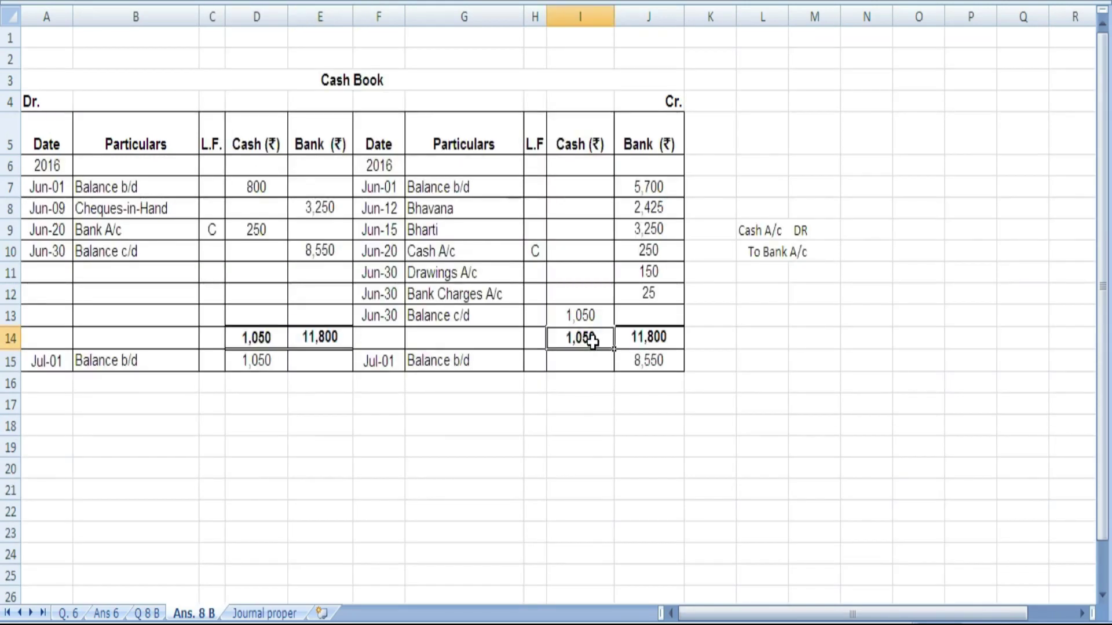
{"action": "left_click_drag", "start_coordinate": [591, 342], "coordinate": [649, 339]}
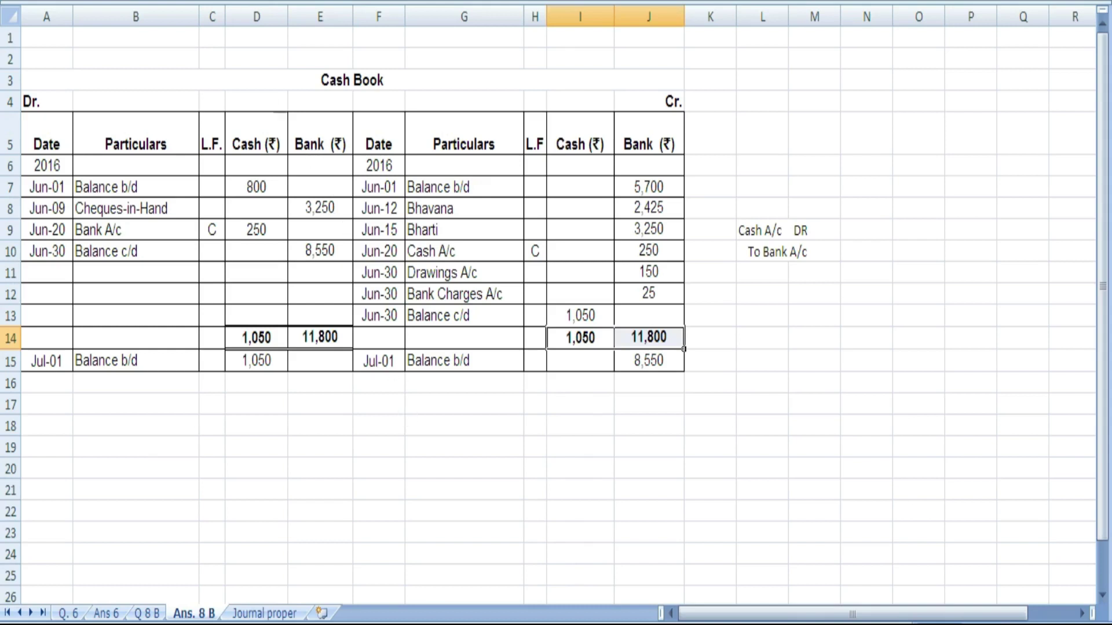
{"action": "left_click", "coordinate": [473, 455]}
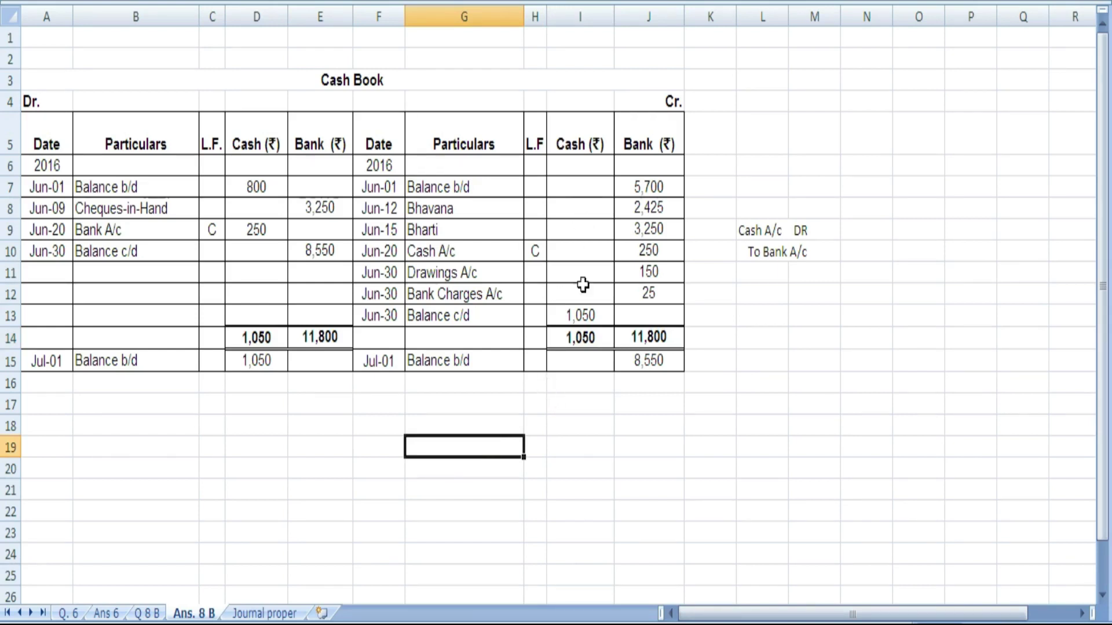
{"action": "left_click", "coordinate": [582, 319]}
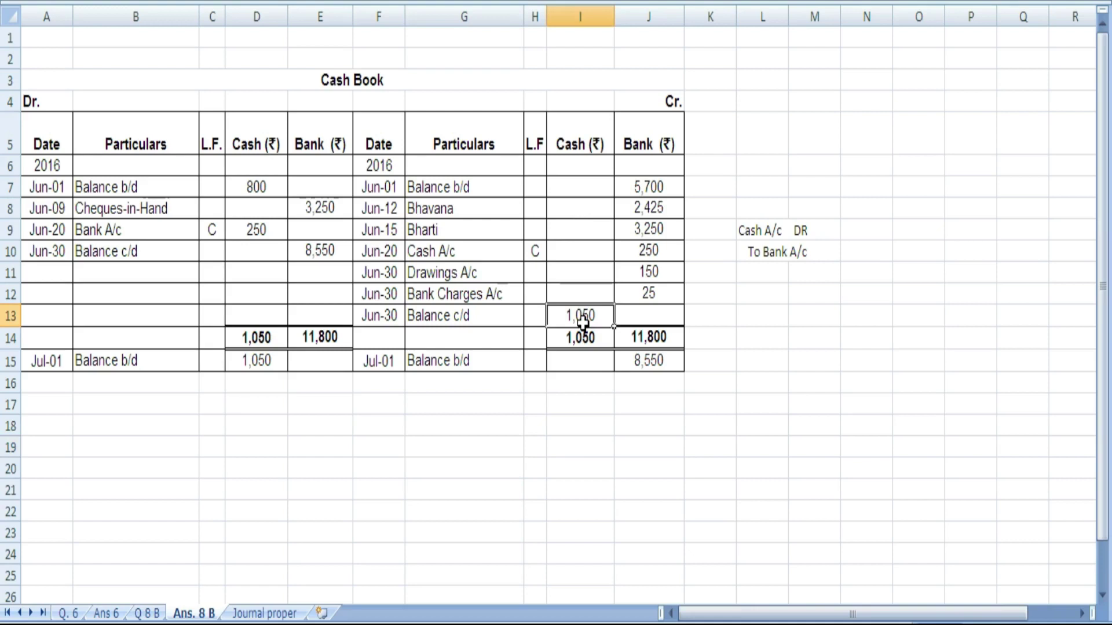
{"action": "left_click", "coordinate": [281, 342]}
{"action": "left_click", "coordinate": [378, 322]}
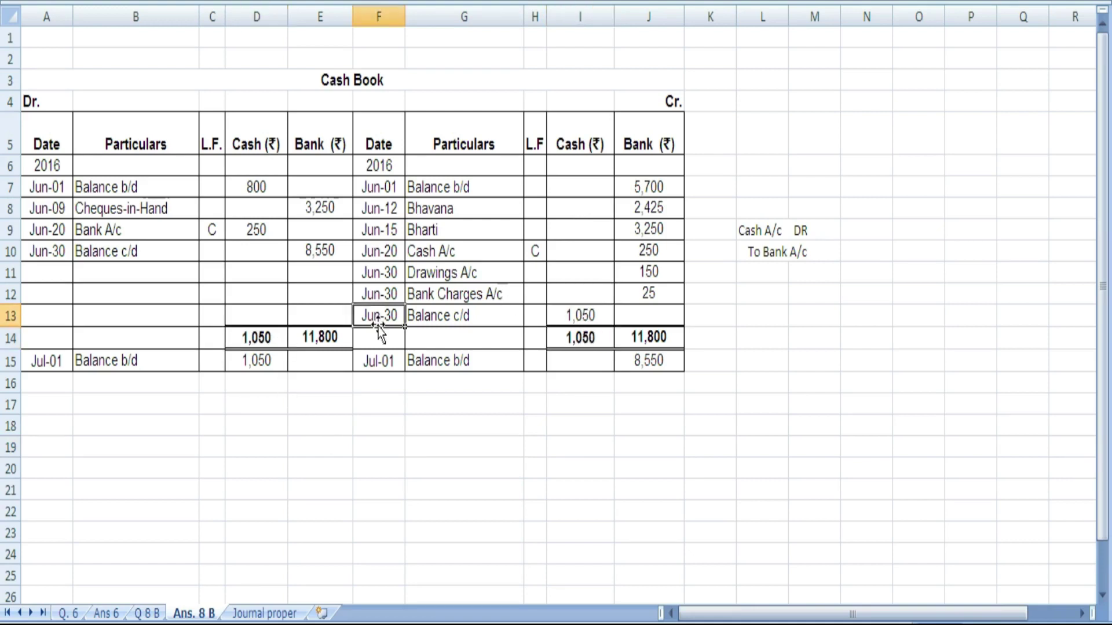
{"action": "left_click", "coordinate": [447, 320]}
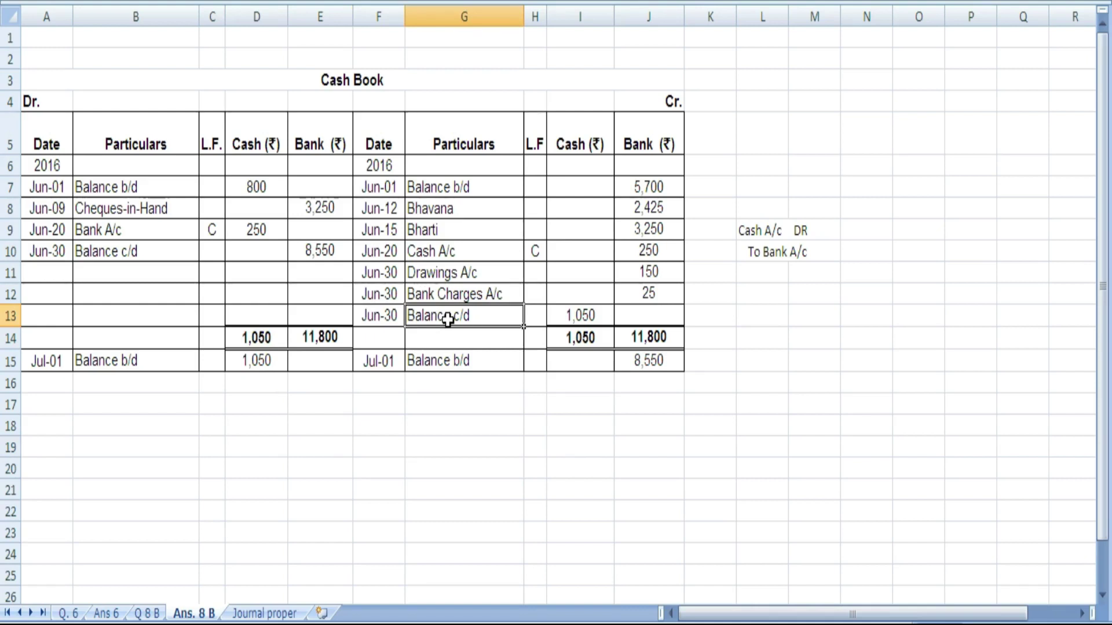
{"action": "left_click", "coordinate": [655, 187]}
{"action": "key", "text": "shift+Down"}
{"action": "key", "text": "shift+Down"}
{"action": "key", "text": "shift+Down"}
{"action": "key", "text": "shift+Down"}
{"action": "key", "text": "shift+Down"}
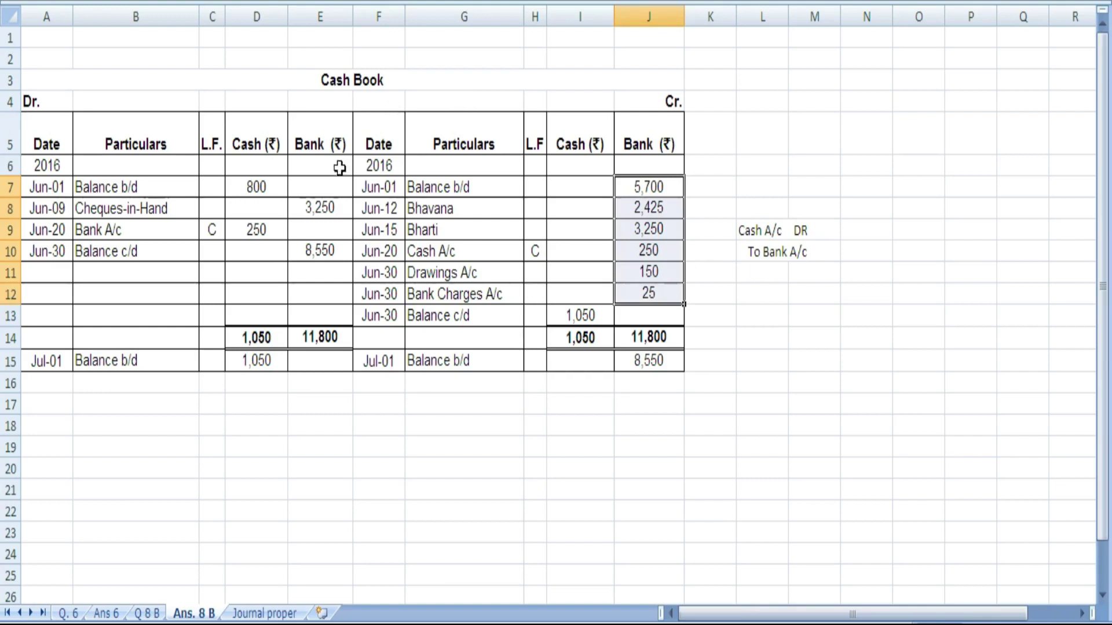
{"action": "left_click", "coordinate": [332, 207]}
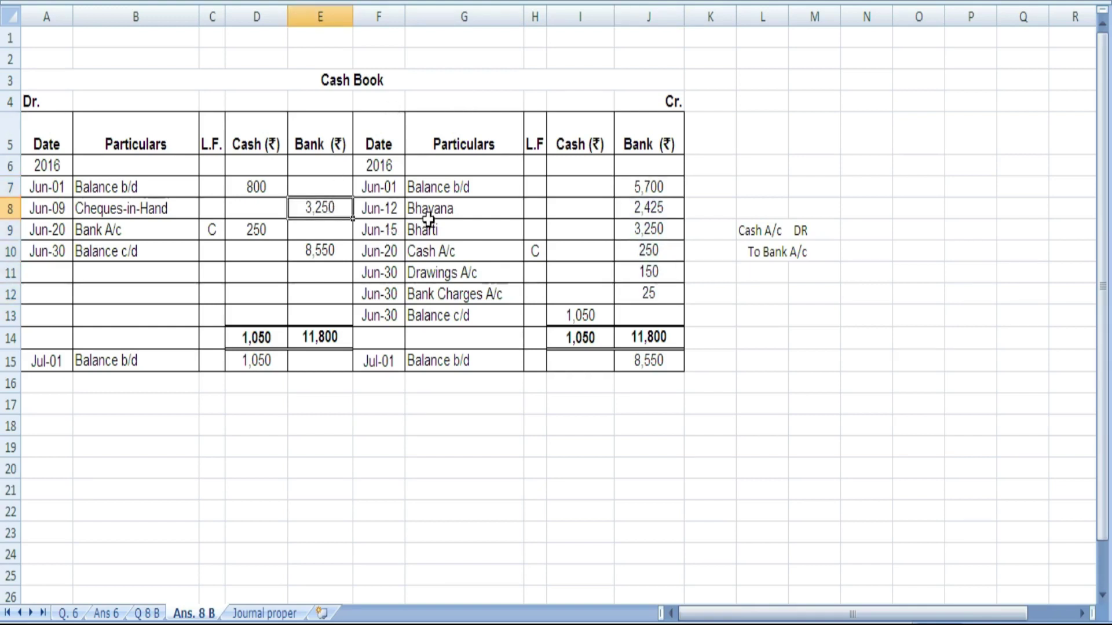
{"action": "left_click", "coordinate": [455, 248]}
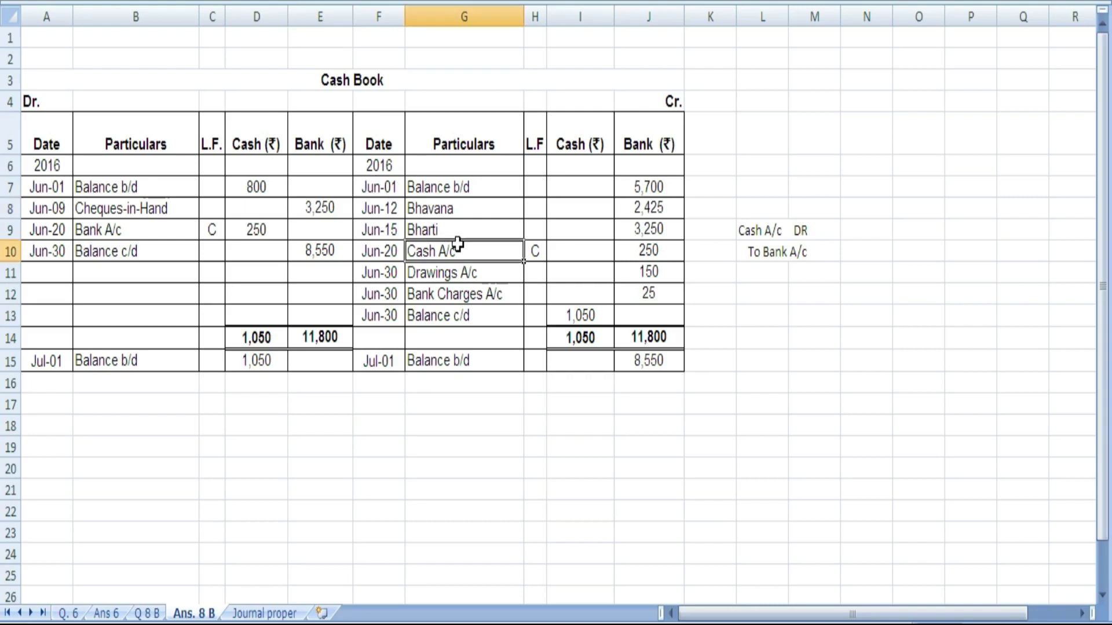
{"action": "left_click", "coordinate": [322, 209]}
{"action": "left_click", "coordinate": [667, 203]}
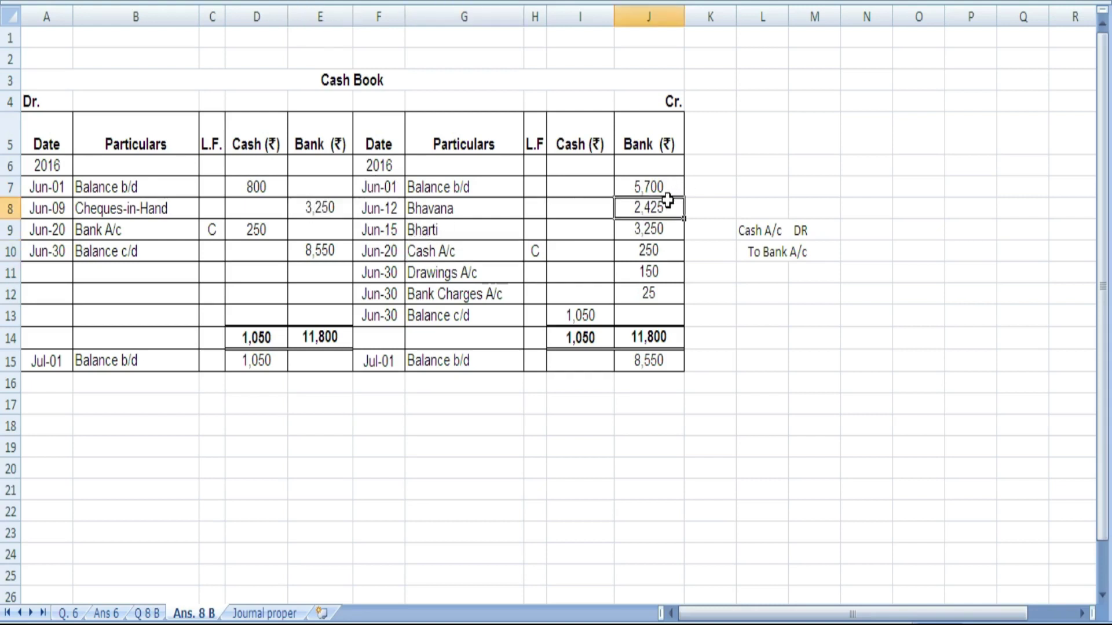
{"action": "left_click", "coordinate": [655, 184]}
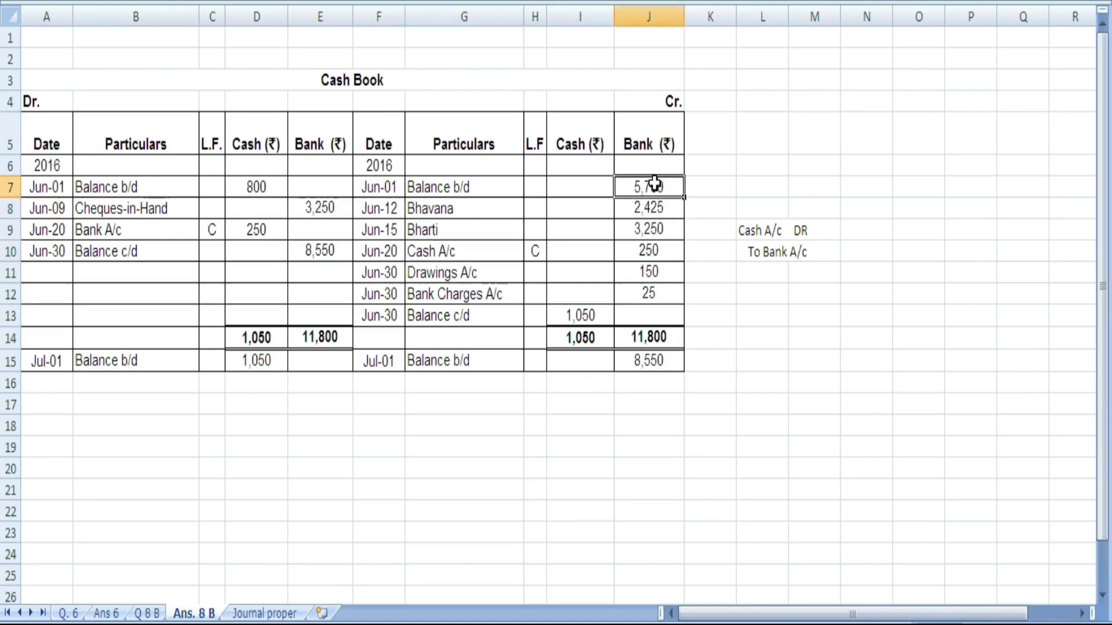
{"action": "key", "text": "shift+Down"}
{"action": "key", "text": "shift+Down"}
{"action": "key", "text": "shift+Down"}
{"action": "key", "text": "shift+Down"}
{"action": "key", "text": "shift+Down"}
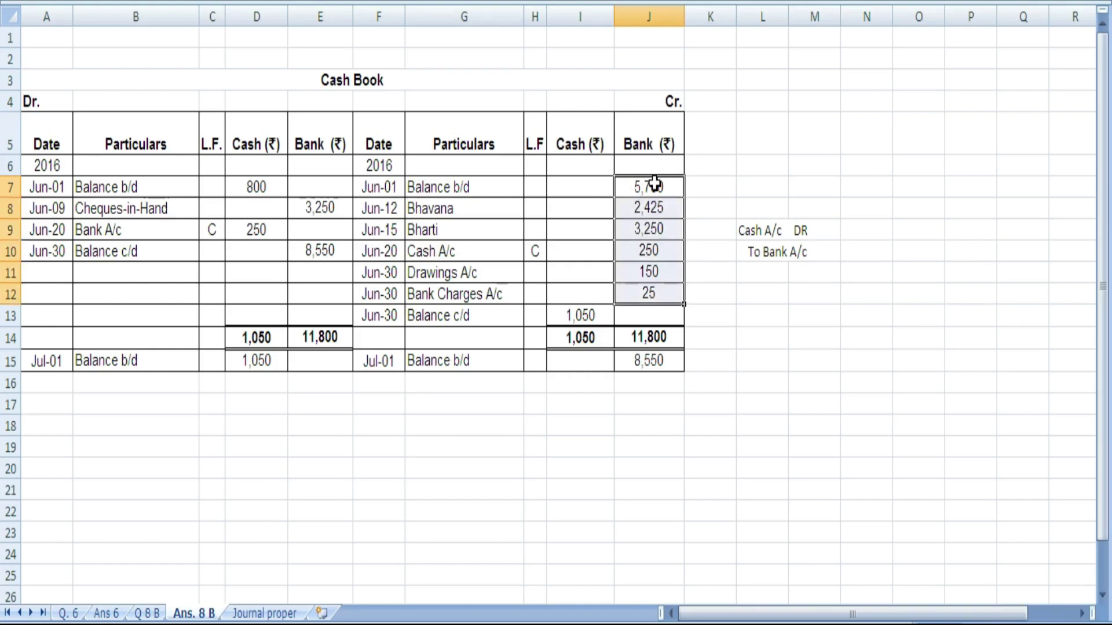
- Note 11,800 in a spare cell and review the debit bank column's 8,550 Balance c/d
{"action": "left_click", "coordinate": [774, 316]}
{"action": "type", "text": "11,800"}
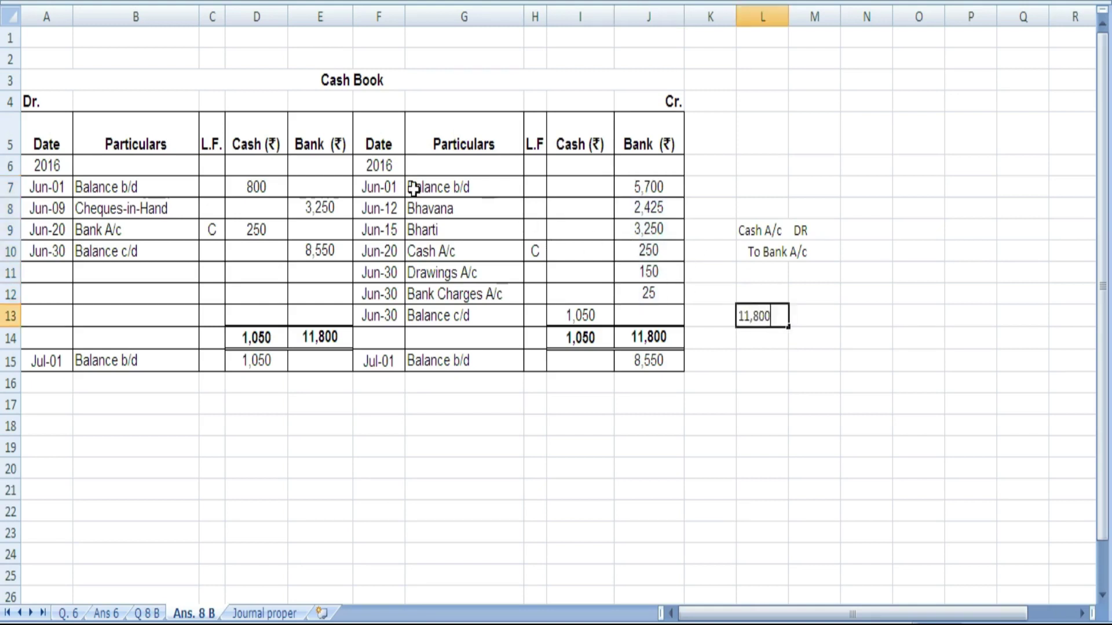
{"action": "left_click", "coordinate": [317, 169]}
{"action": "key", "text": "shift+Down"}
{"action": "key", "text": "shift+Down"}
{"action": "key", "text": "shift+Down"}
{"action": "key", "text": "shift+Down"}
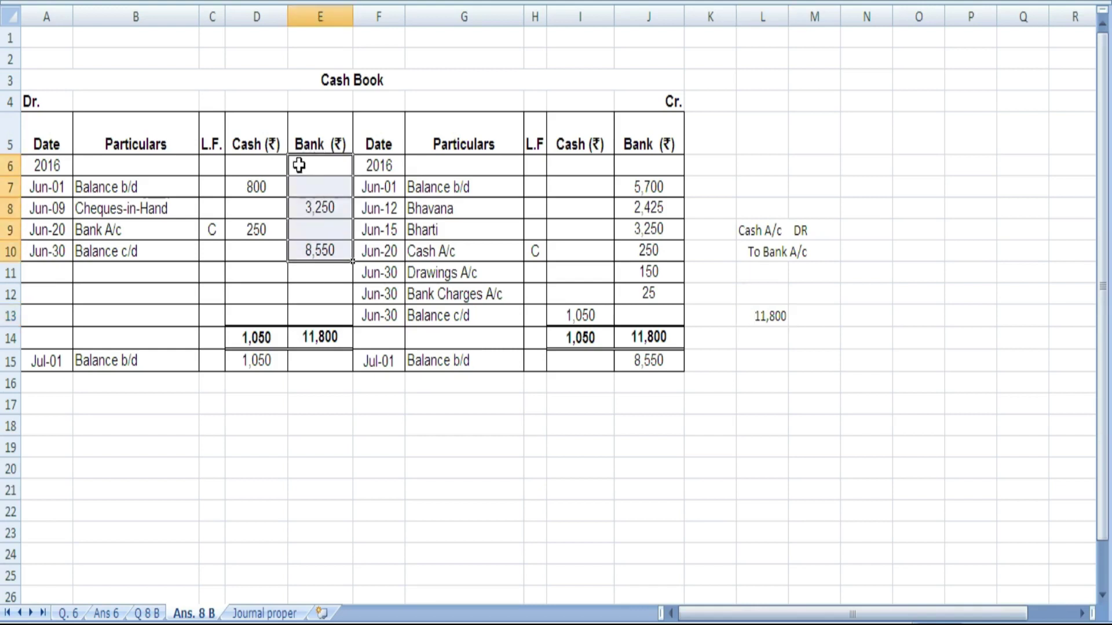
{"action": "left_click", "coordinate": [309, 251]}
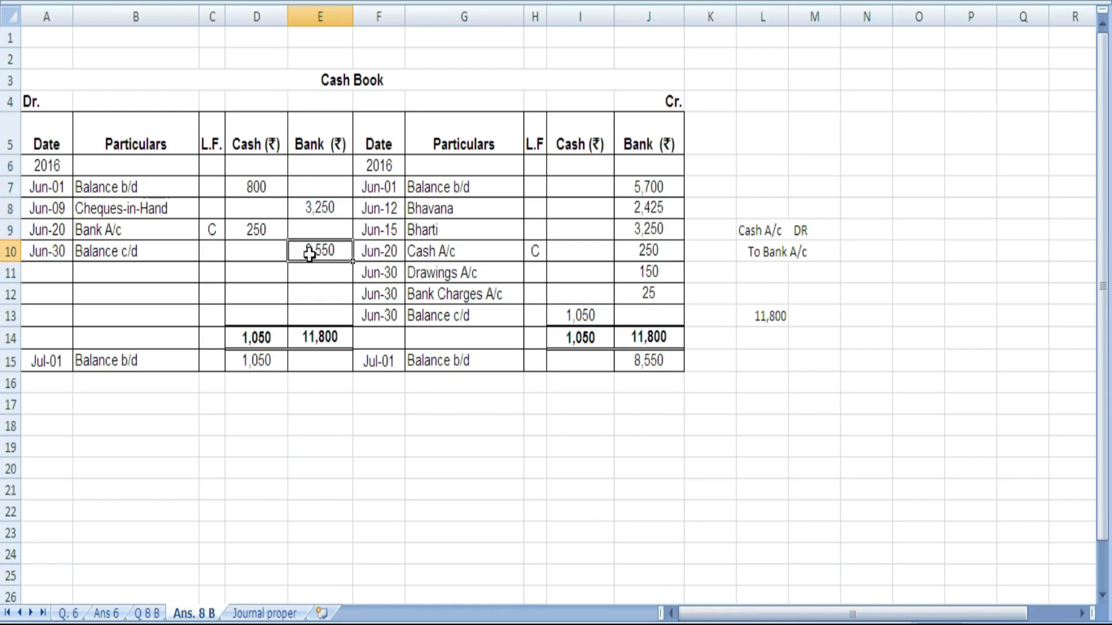
- Clear the Balance c/d text, the 8,550 bank amount and the Jun-30 date from row 10
{"action": "left_click", "coordinate": [65, 251]}
{"action": "left_click", "coordinate": [108, 252]}
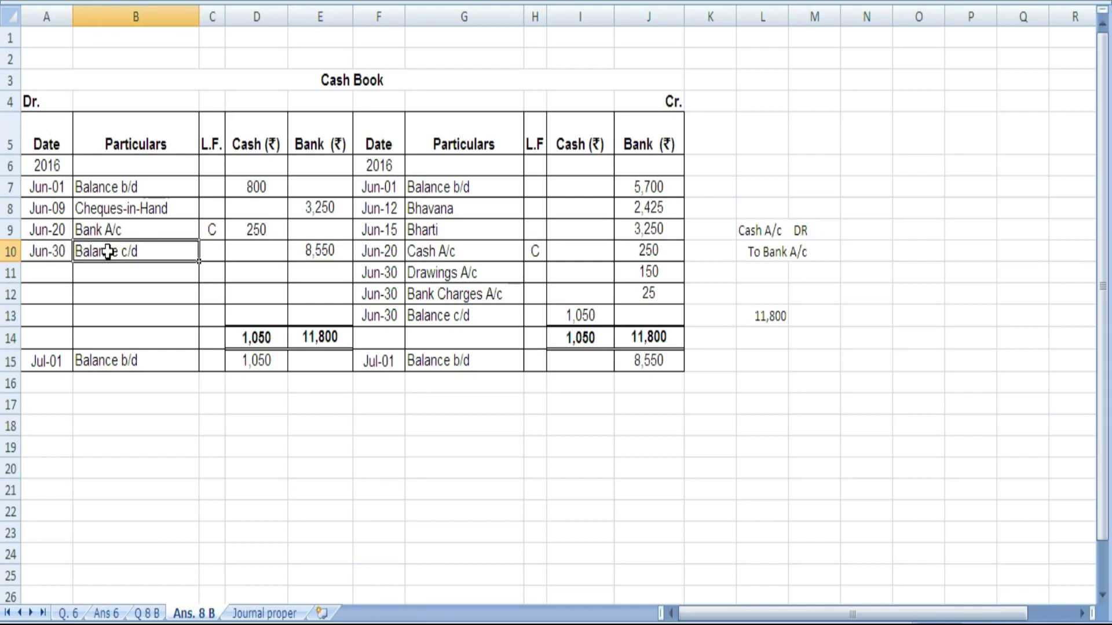
{"action": "key", "text": "BackSpace"}
{"action": "left_click", "coordinate": [302, 253]}
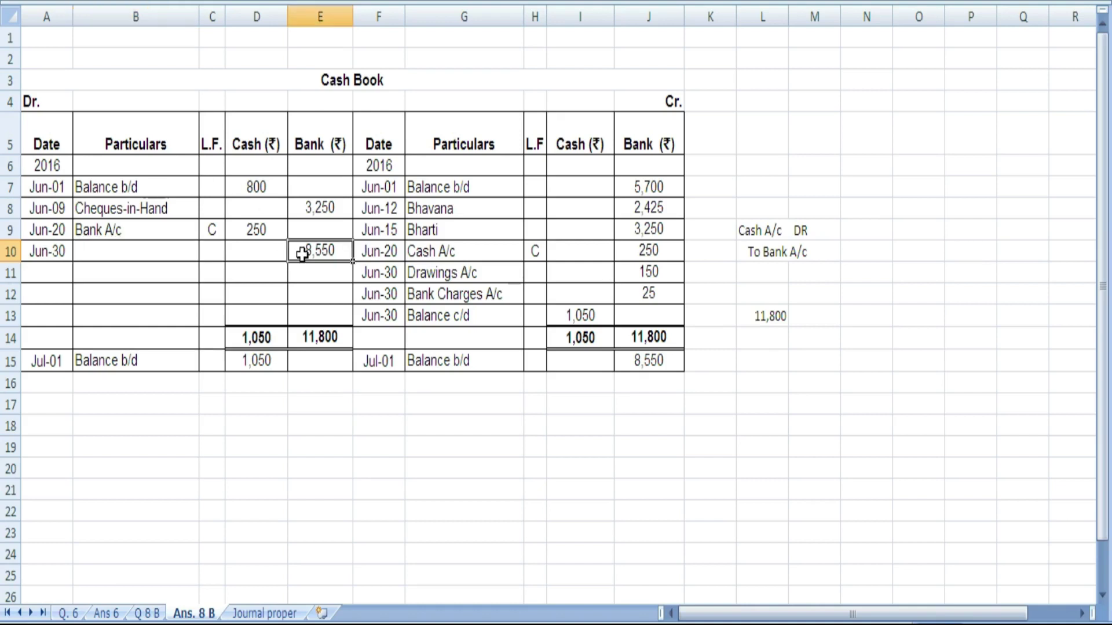
{"action": "key", "text": "BackSpace"}
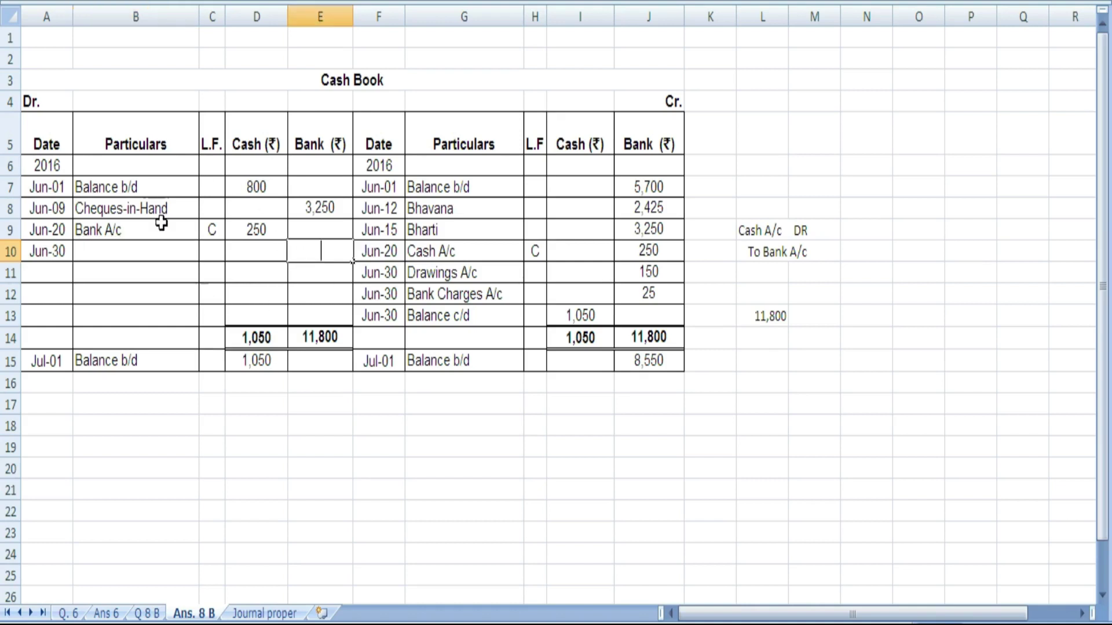
{"action": "left_click", "coordinate": [50, 250]}
{"action": "key", "text": "BackSpace"}
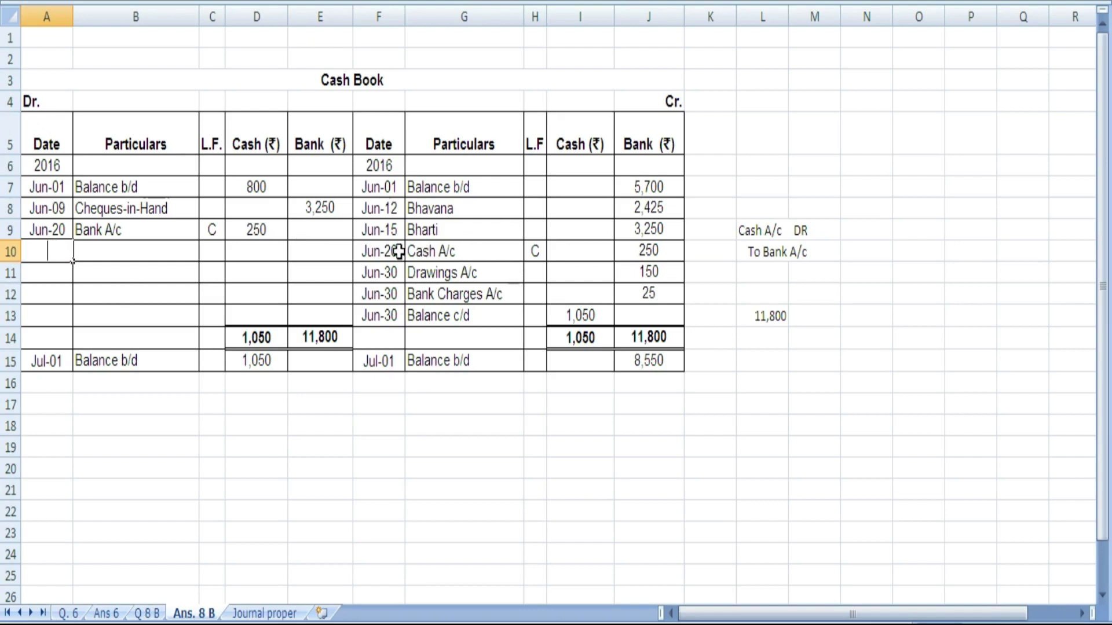
- Note 3,250 in D18 as working and check it against the 11,800 bank total
{"action": "left_click", "coordinate": [305, 207]}
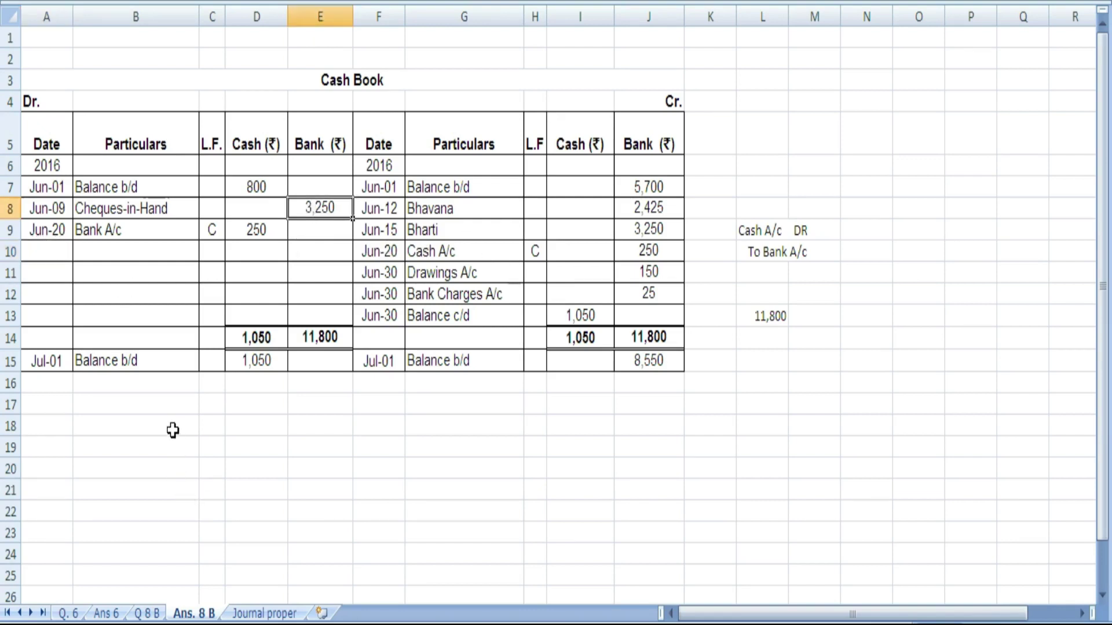
{"action": "left_click", "coordinate": [238, 421]}
{"action": "type", "text": "3,250"}
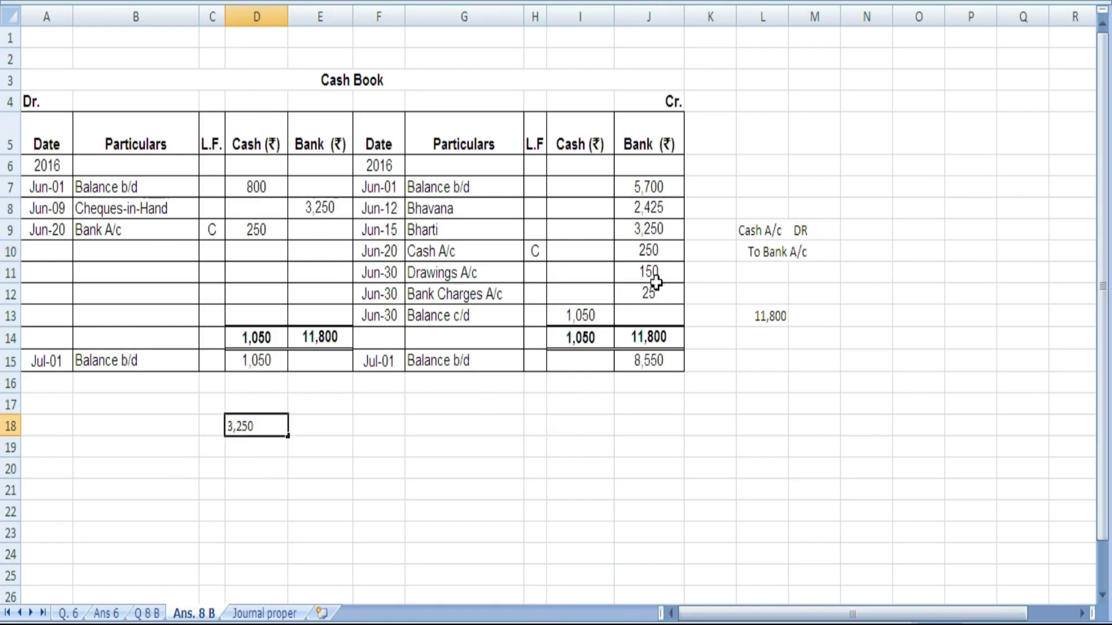
{"action": "left_click", "coordinate": [781, 322]}
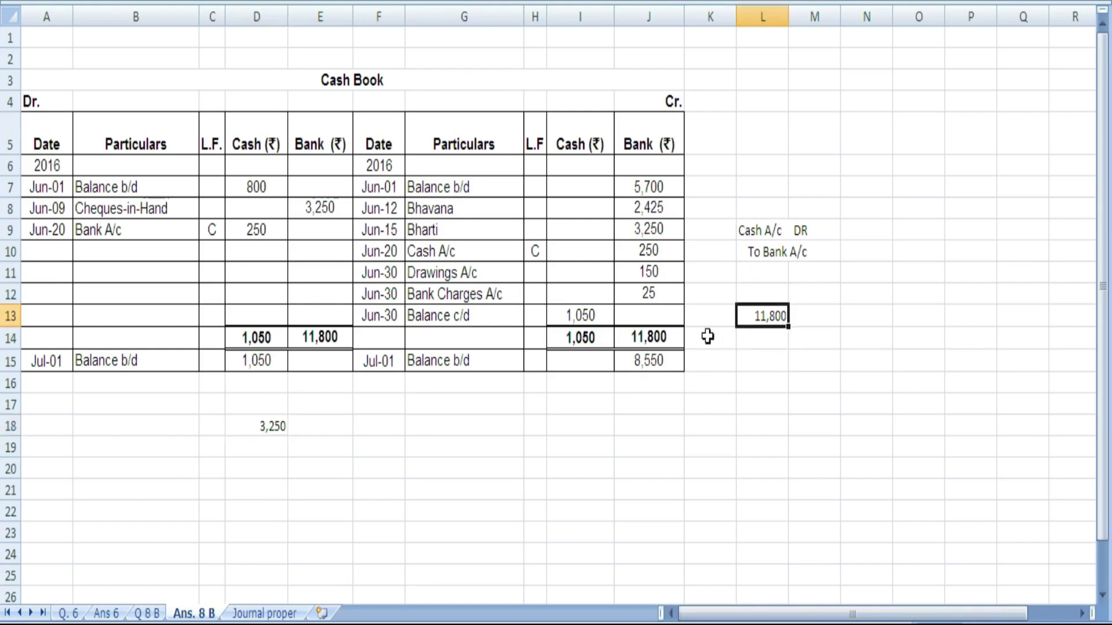
{"action": "left_click", "coordinate": [679, 337]}
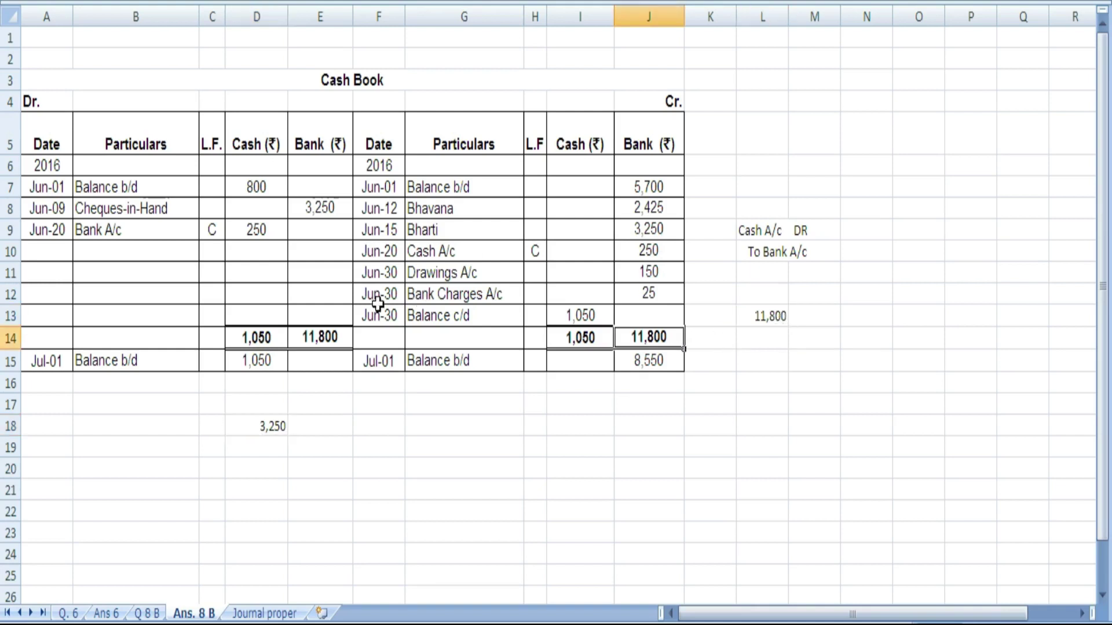
{"action": "left_click", "coordinate": [269, 439]}
{"action": "left_click", "coordinate": [269, 432]}
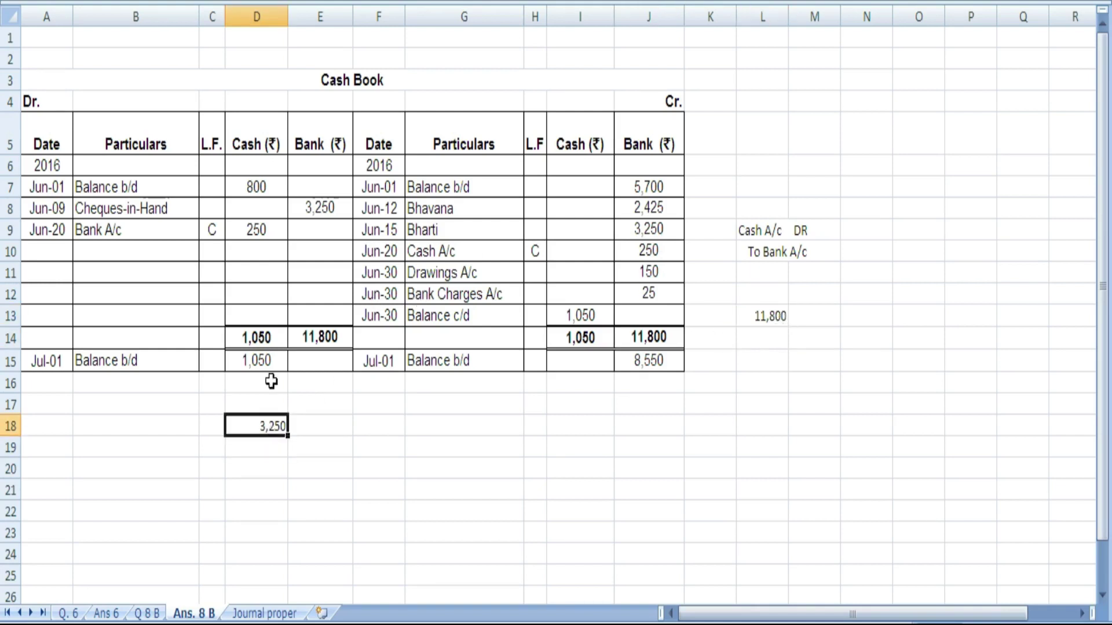
{"action": "left_click", "coordinate": [306, 204]}
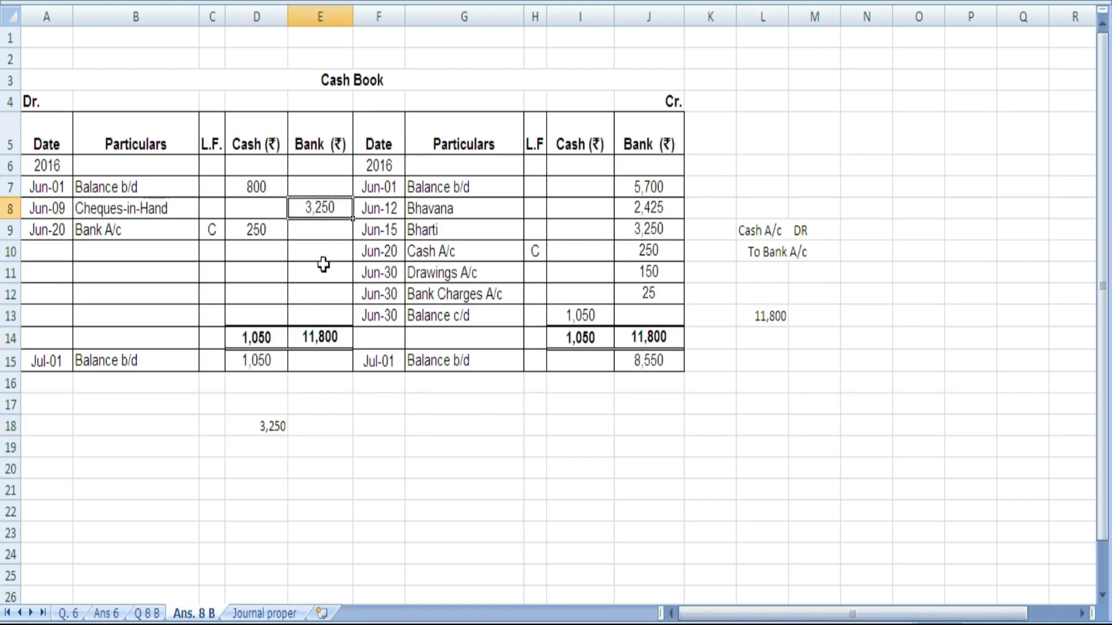
{"action": "left_click", "coordinate": [317, 244]}
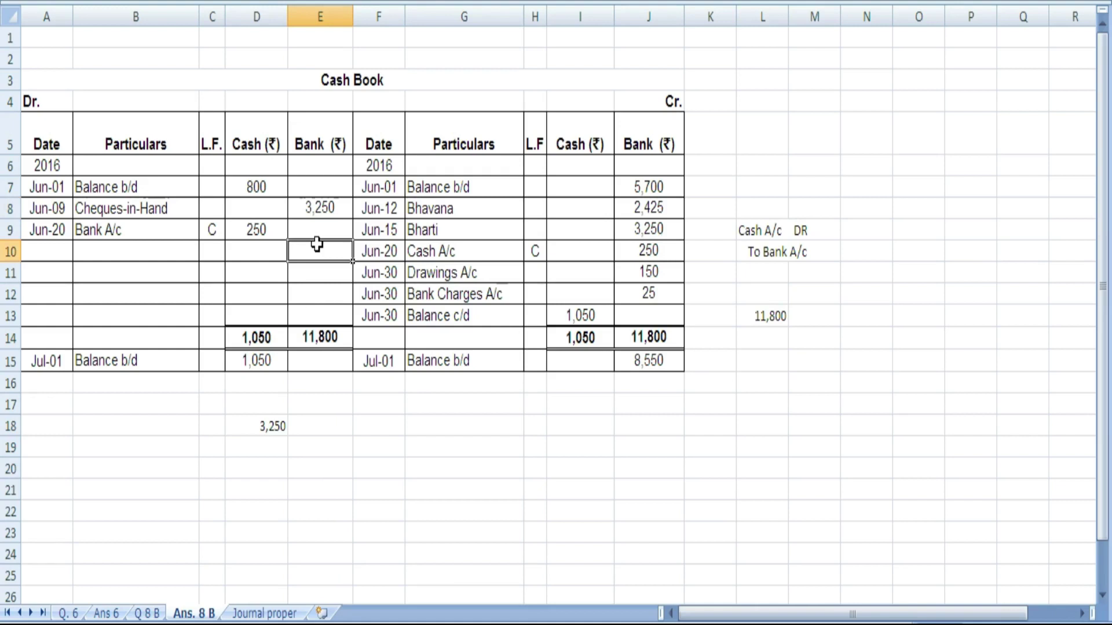
- Enter June 30 in A10 and Balance c/d in B10
{"action": "left_click", "coordinate": [48, 250]}
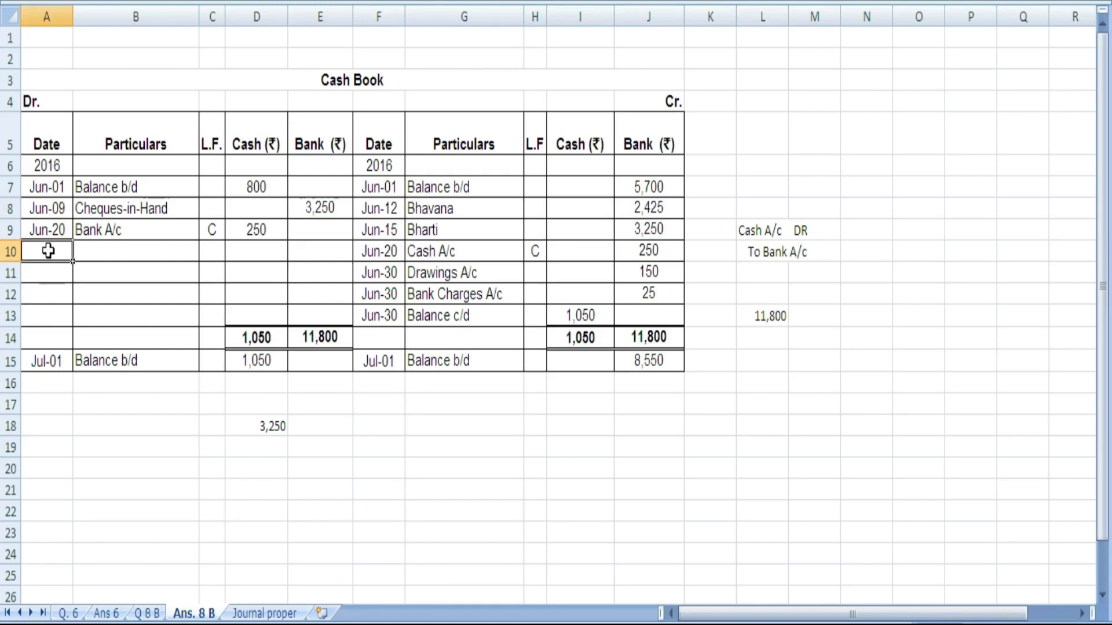
{"action": "type", "text": "June "}
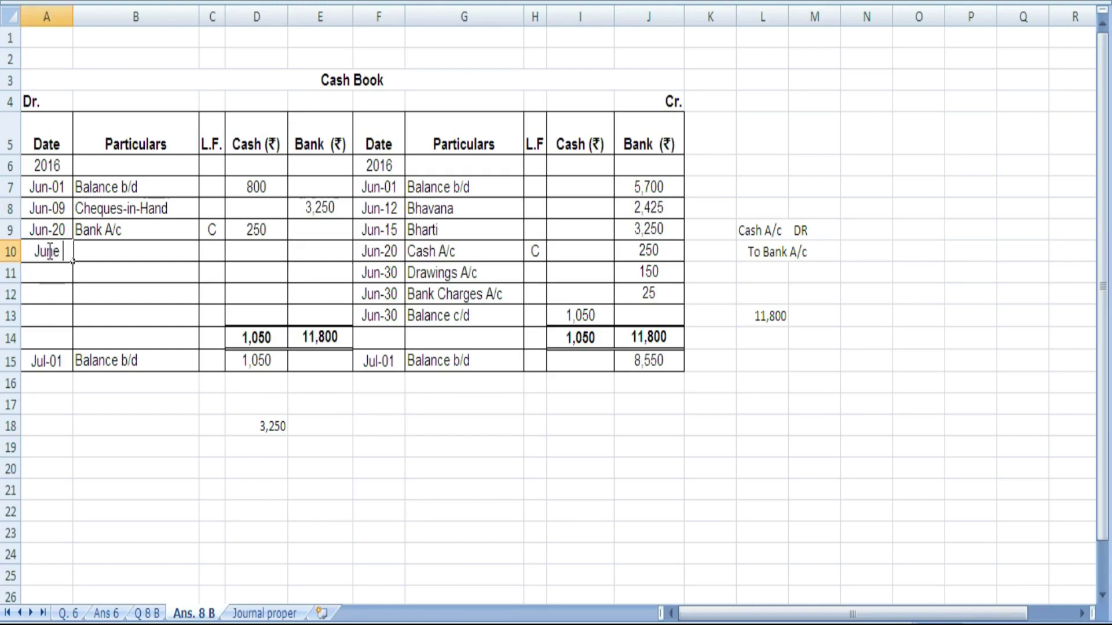
{"action": "type", "text": "30"}
{"action": "key", "text": "Tab"}
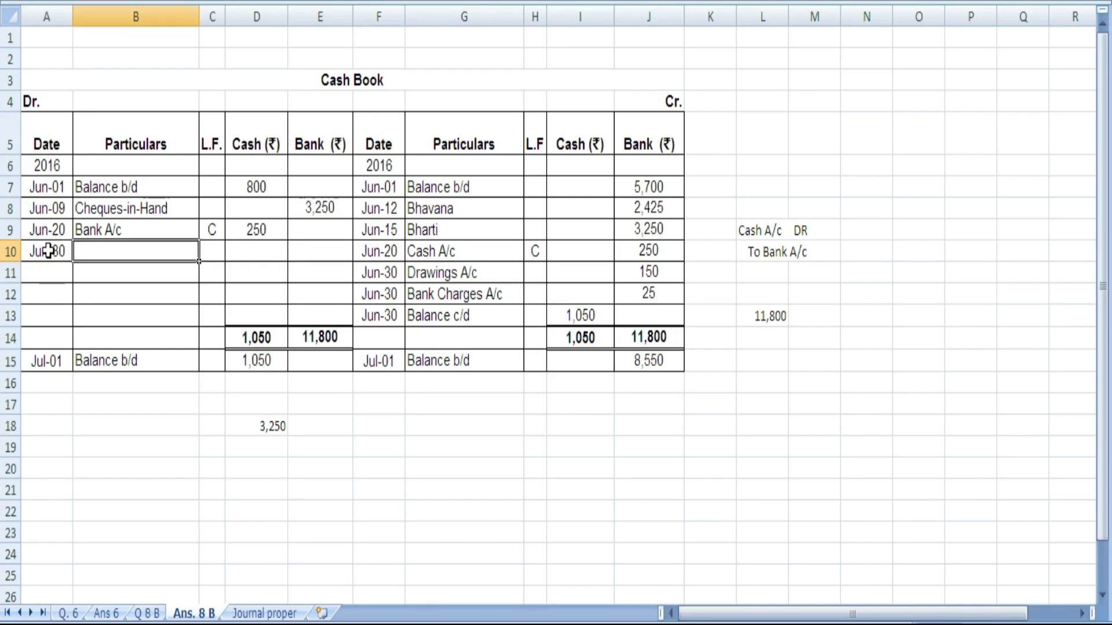
{"action": "type", "text": "B"}
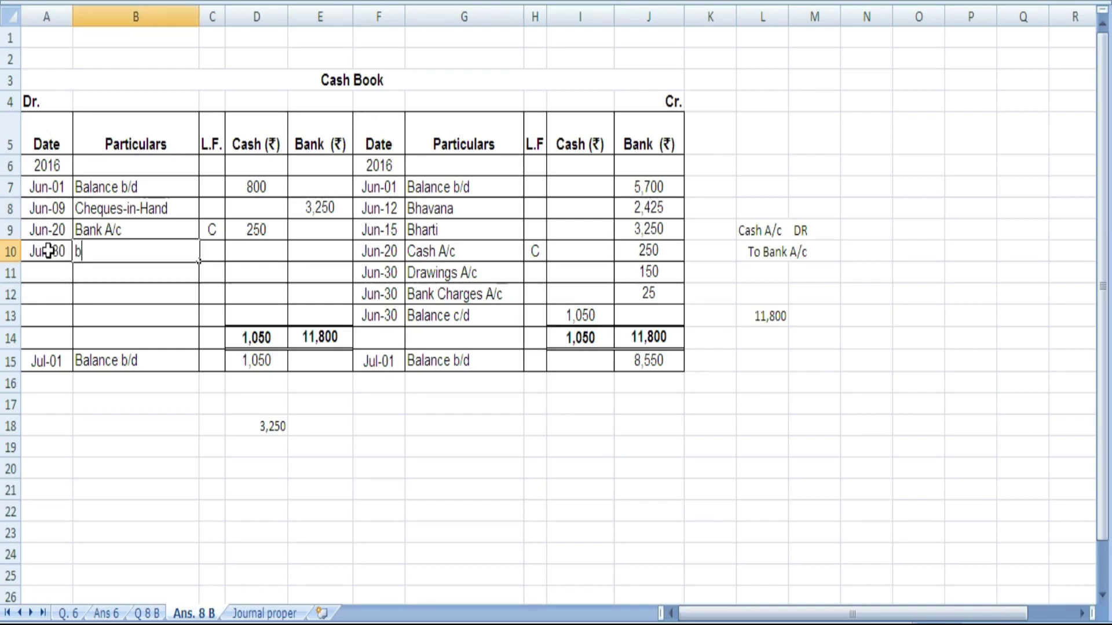
{"action": "key", "text": "BackSpace"}
{"action": "type", "text": "Ba;ance"}
{"action": "key", "text": "BackSpace"}
{"action": "key", "text": "BackSpace"}
{"action": "key", "text": "BackSpace"}
{"action": "key", "text": "BackSpace"}
{"action": "key", "text": "BackSpace"}
{"action": "type", "text": "lance "}
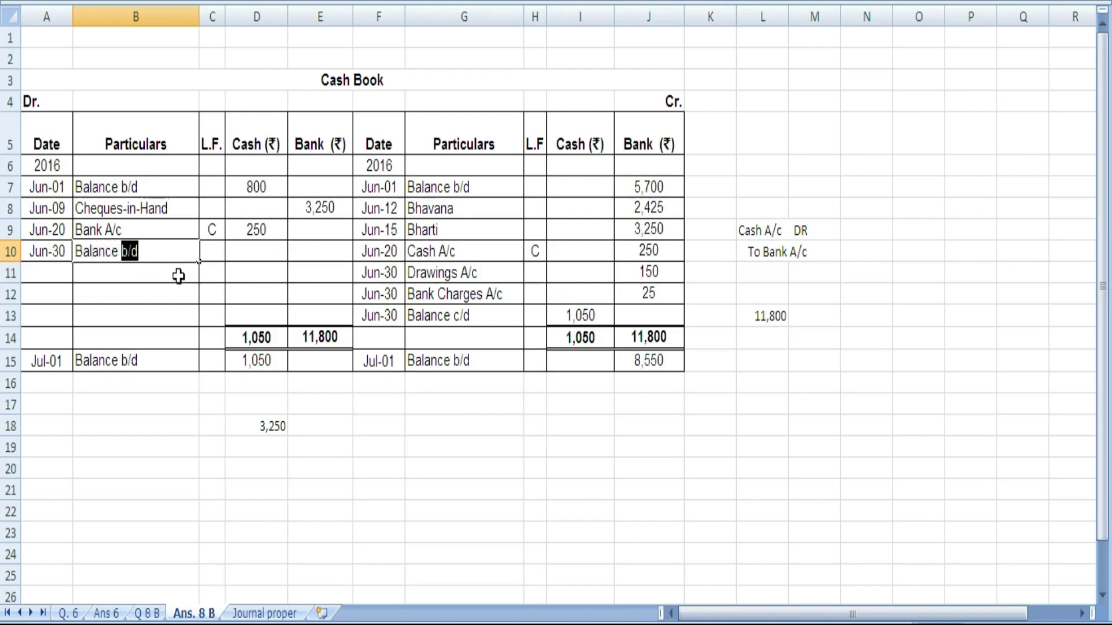
{"action": "type", "text": "c/d"}
- Enter 8,550 as the Balance c/d bank amount in E10
{"action": "left_click", "coordinate": [316, 257]}
{"action": "double_click", "coordinate": [315, 257]}
{"action": "type", "text": "9"}
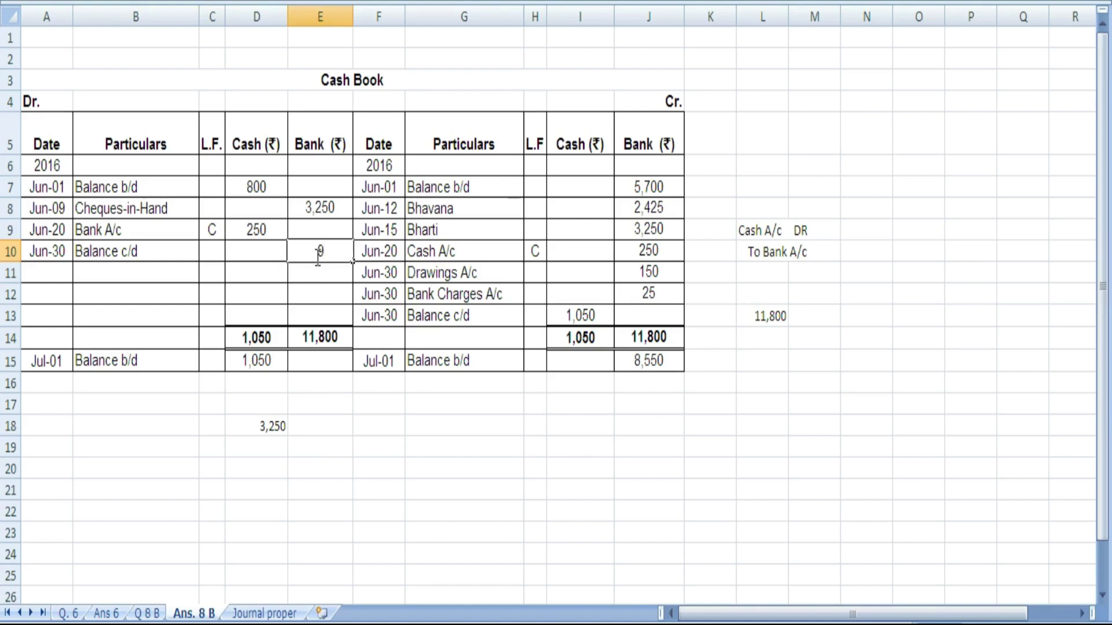
{"action": "key", "text": "BackSpace"}
{"action": "type", "text": "8,550"}
{"action": "left_click", "coordinate": [468, 320]}
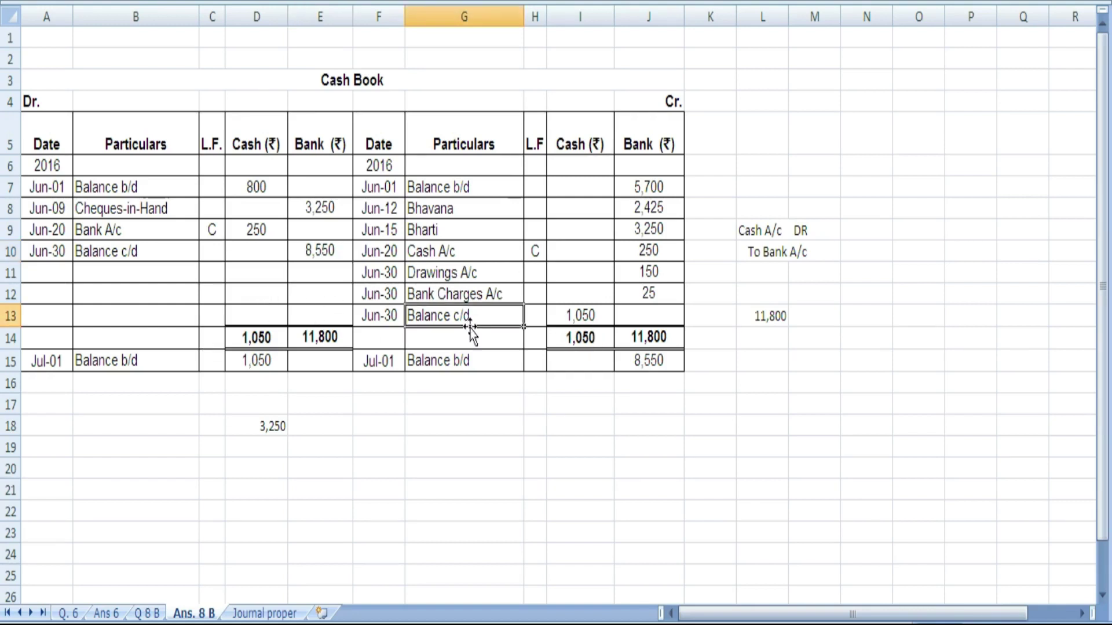
{"action": "left_click", "coordinate": [59, 366]}
{"action": "left_click", "coordinate": [117, 361]}
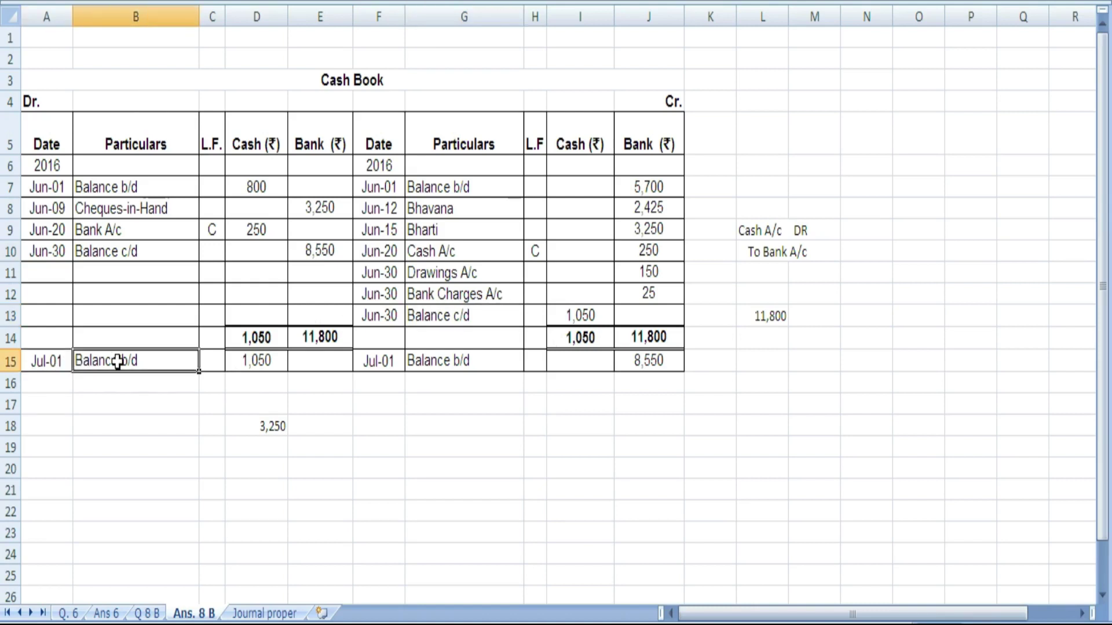
{"action": "left_click", "coordinate": [253, 363]}
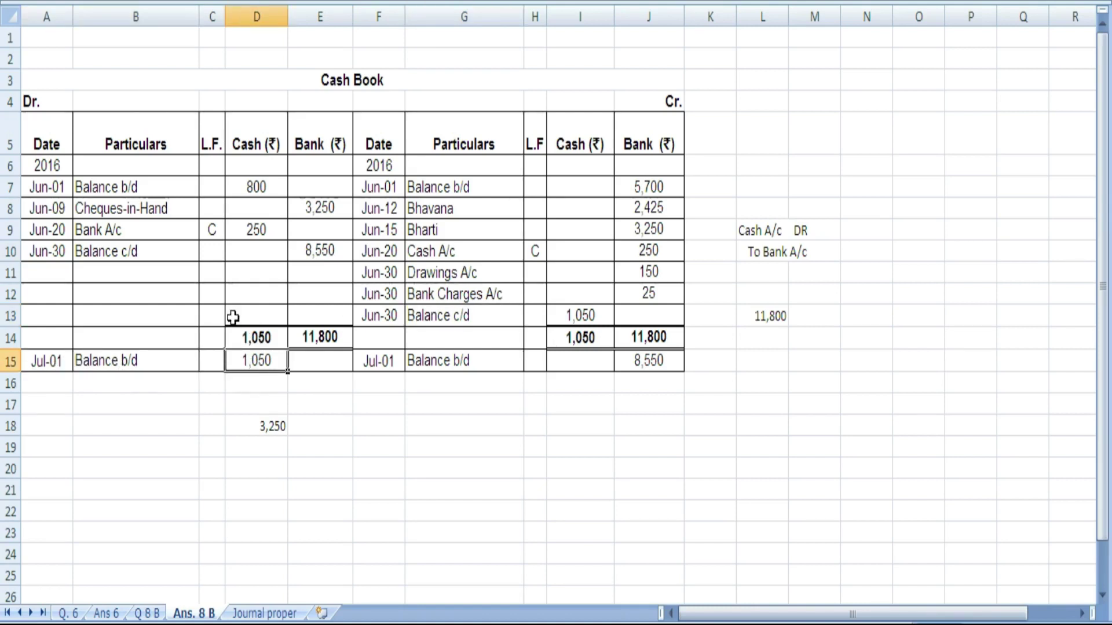
{"action": "left_click", "coordinate": [56, 253]}
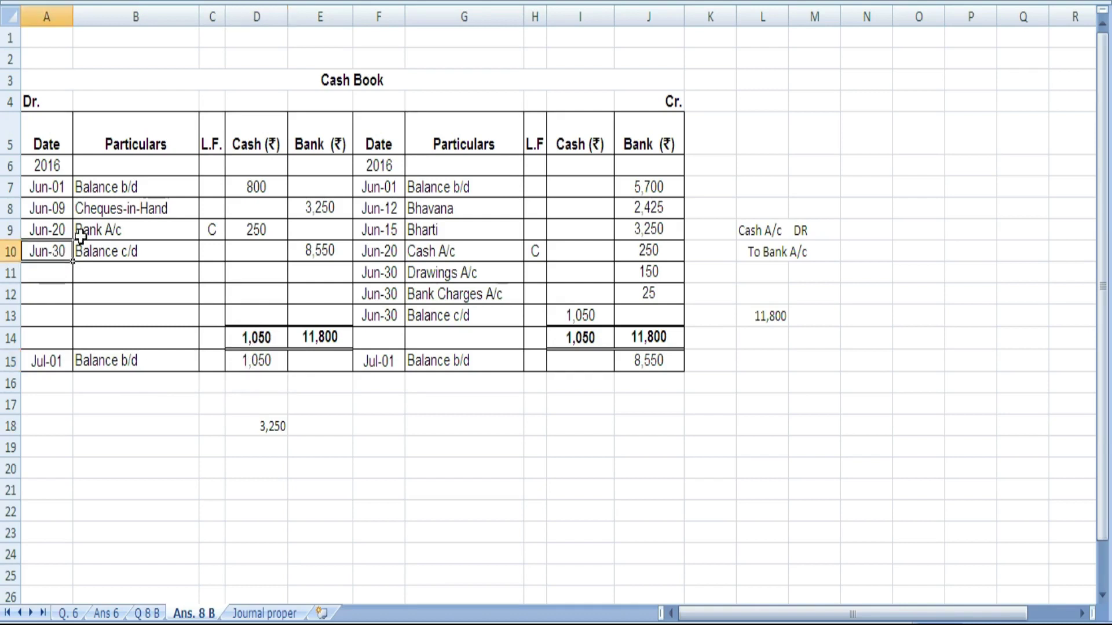
{"action": "left_click", "coordinate": [118, 250]}
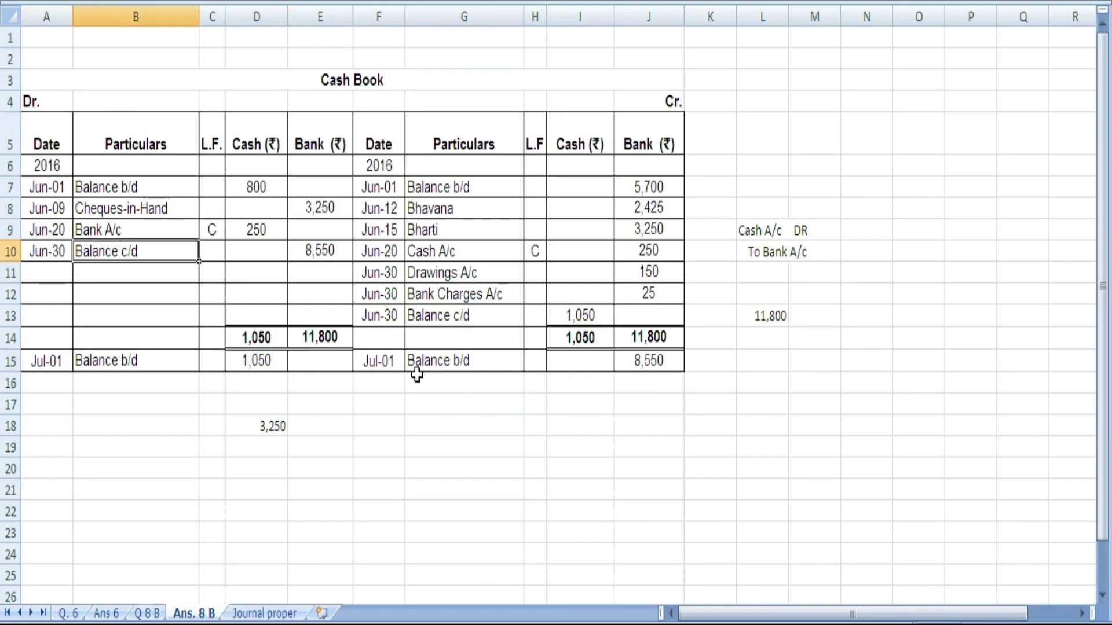
{"action": "left_click", "coordinate": [402, 364]}
{"action": "left_click", "coordinate": [467, 361]}
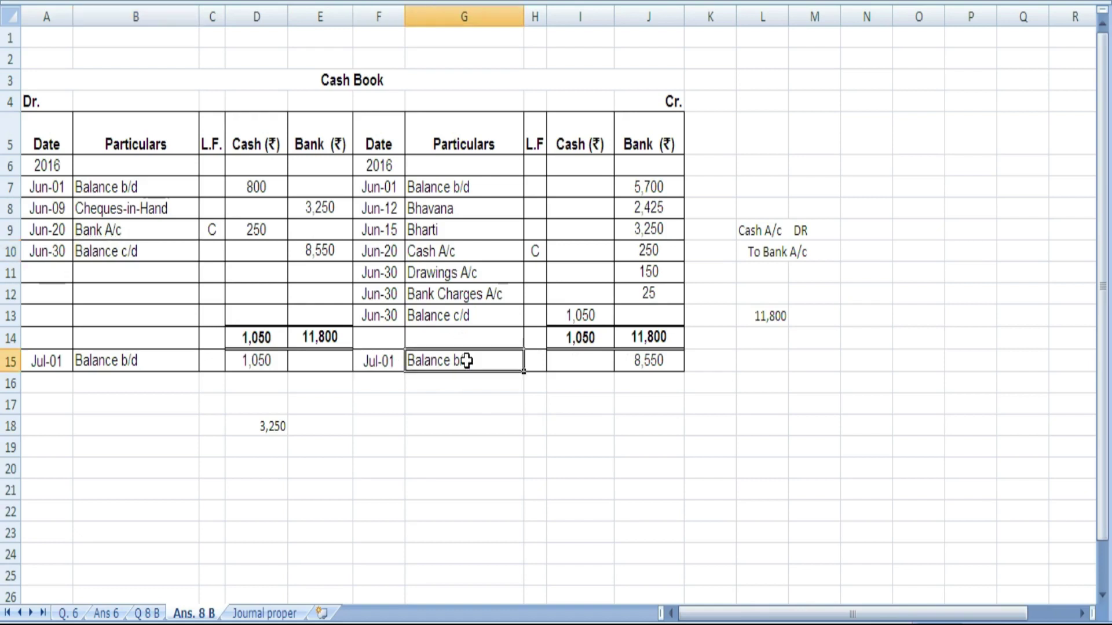
{"action": "left_click", "coordinate": [646, 364]}
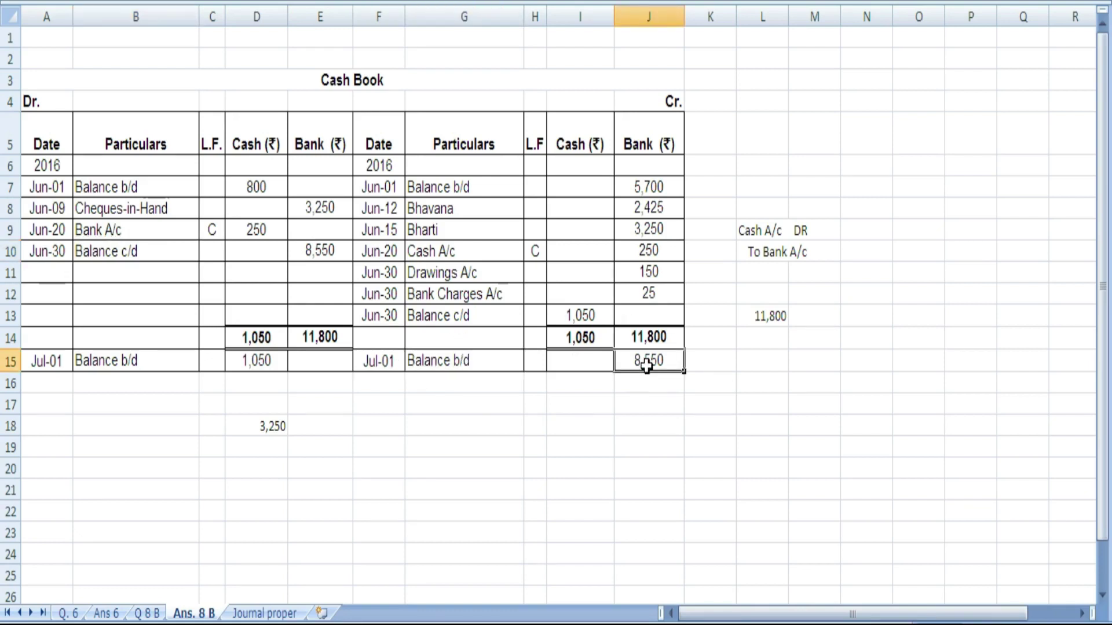